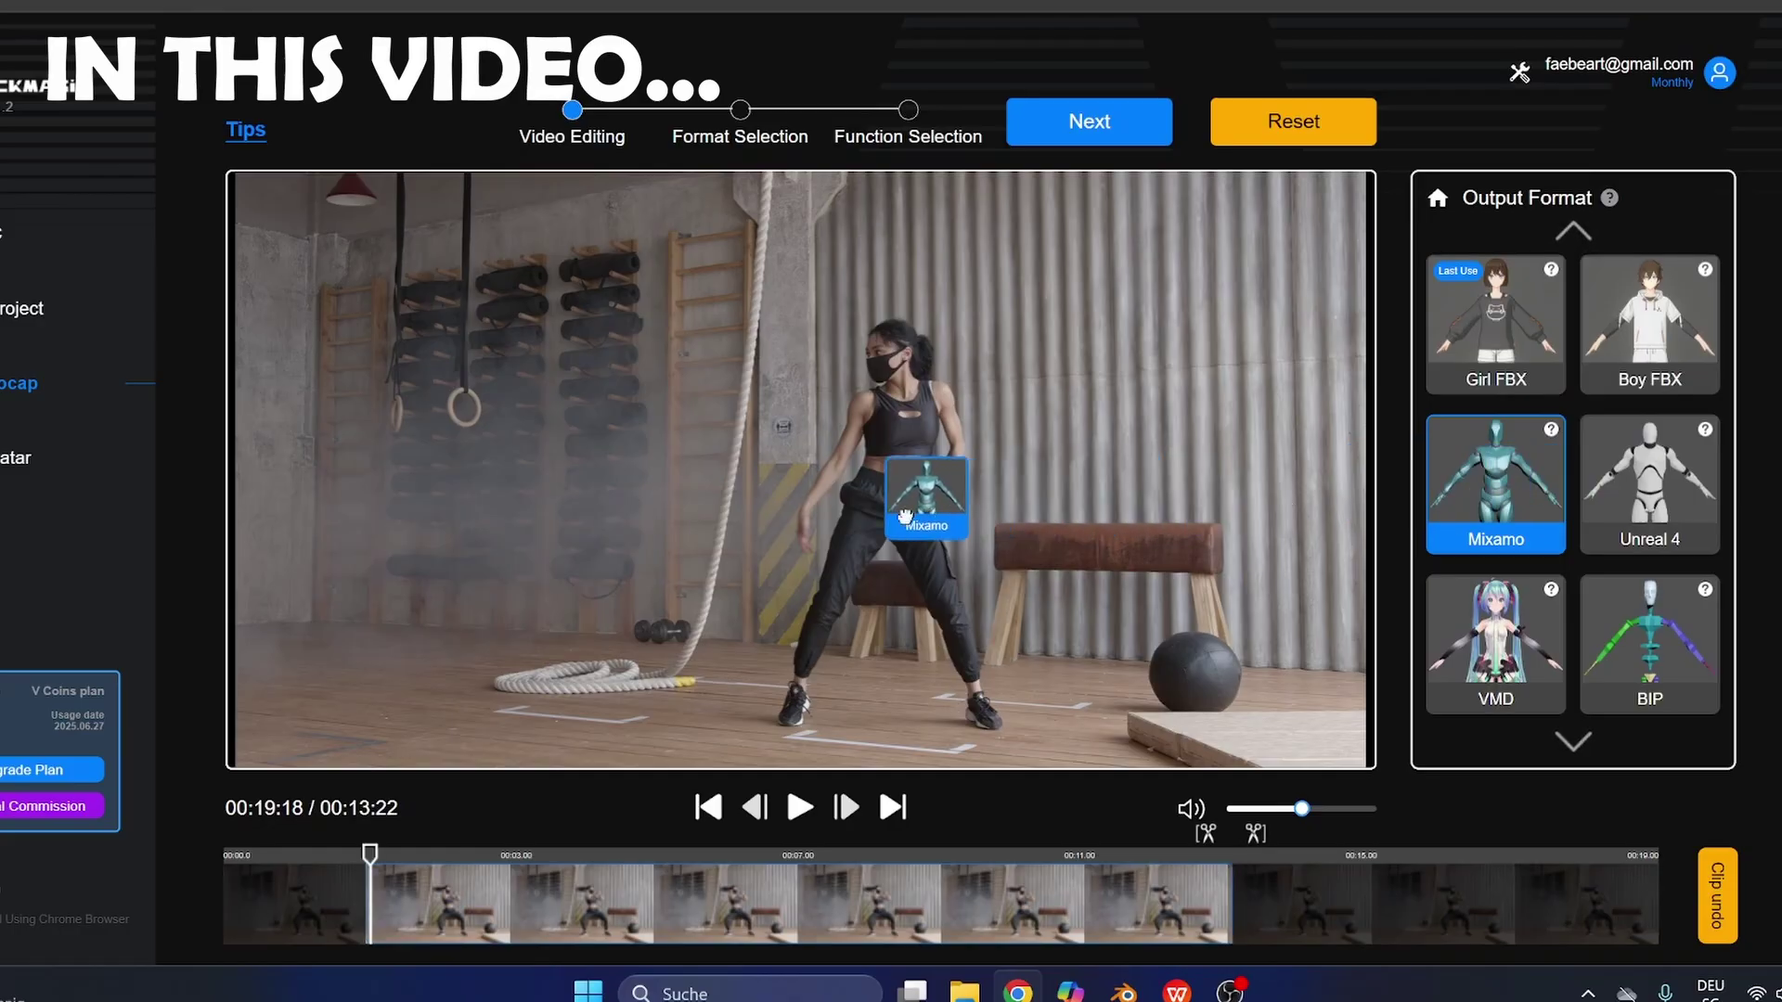
# Assign the Mixamo character to the person in the video
pyautogui.moveTo(937, 520); pyautogui.dragTo(882, 517)
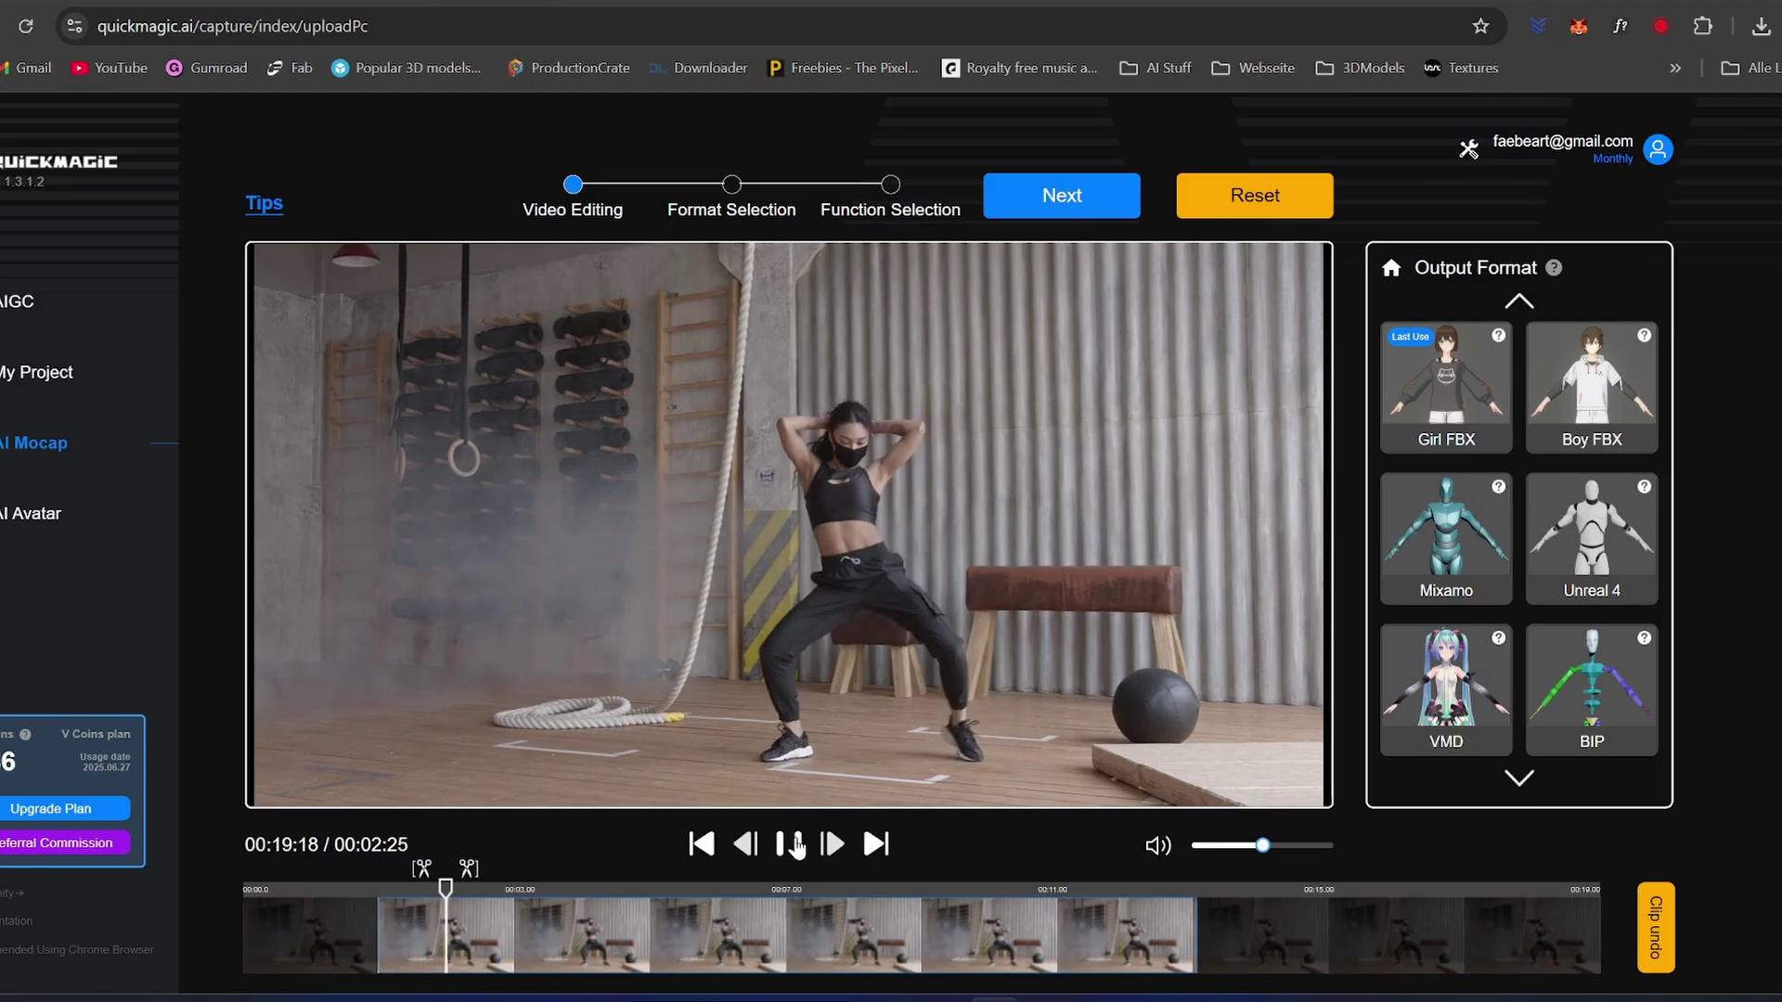
# Place the Mixamo card on the dancer and hide the side panel to widen the view
pyautogui.moveTo(1446, 539); pyautogui.dragTo(1015, 564)
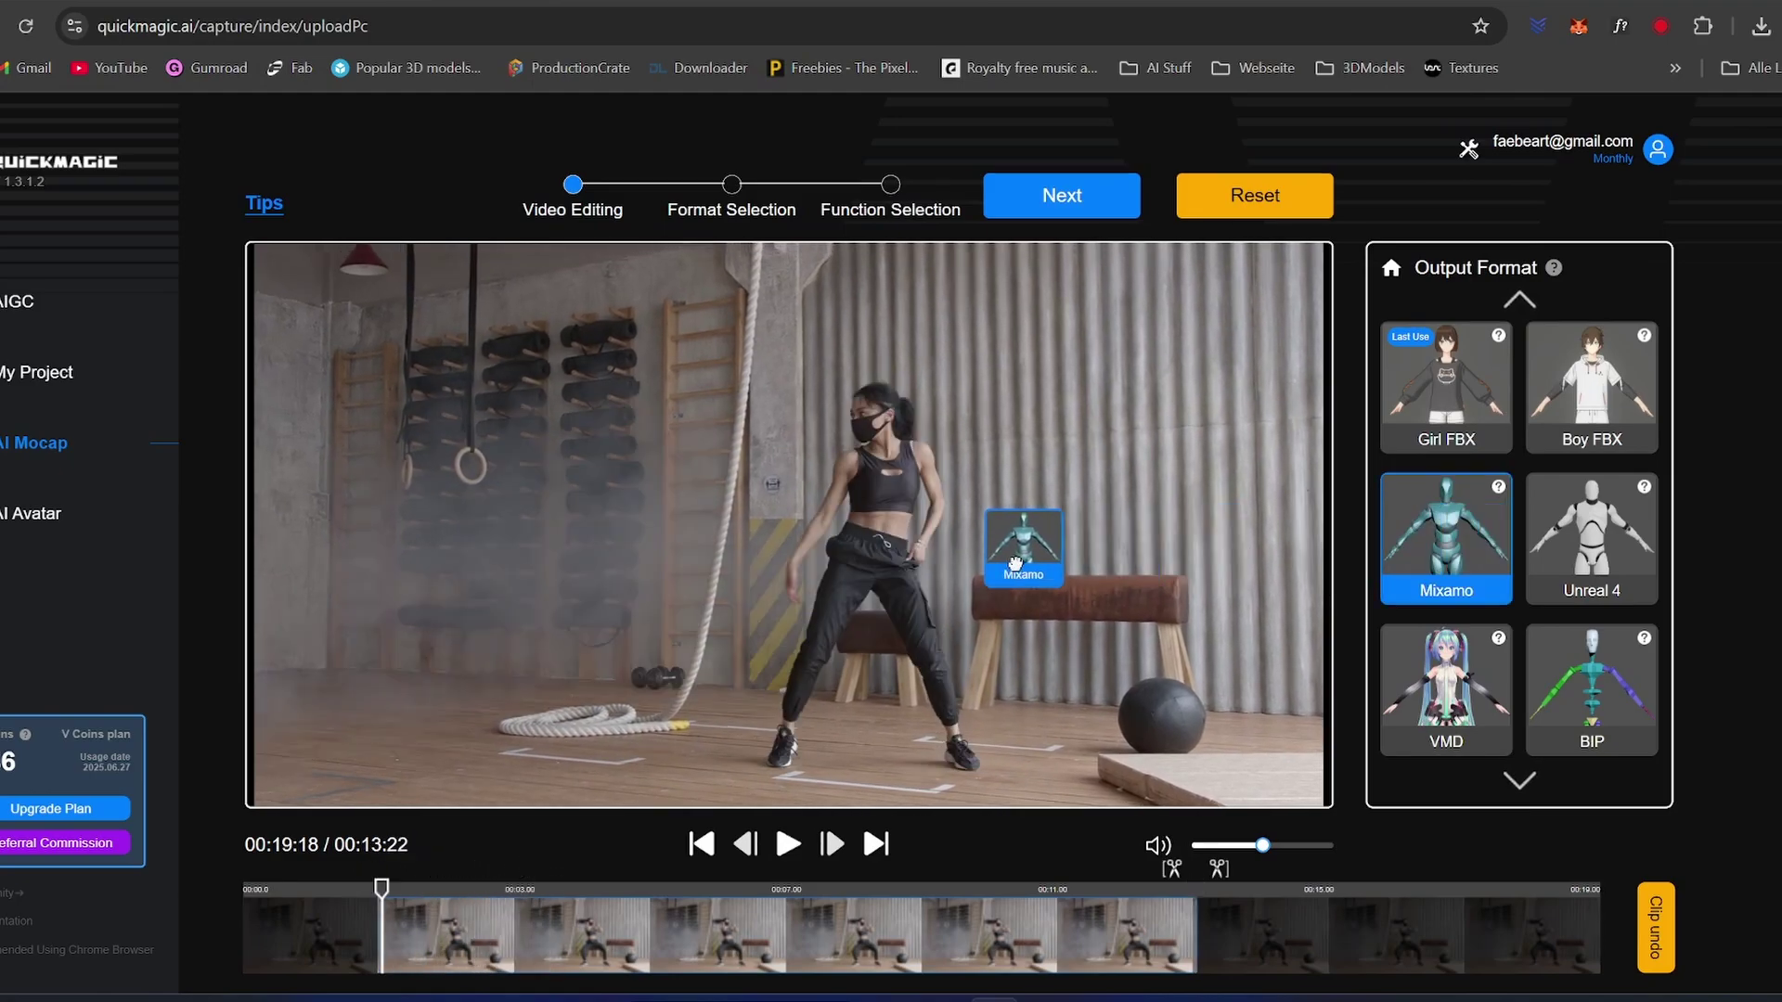
pyautogui.moveTo(866, 570); pyautogui.dragTo(868, 576)
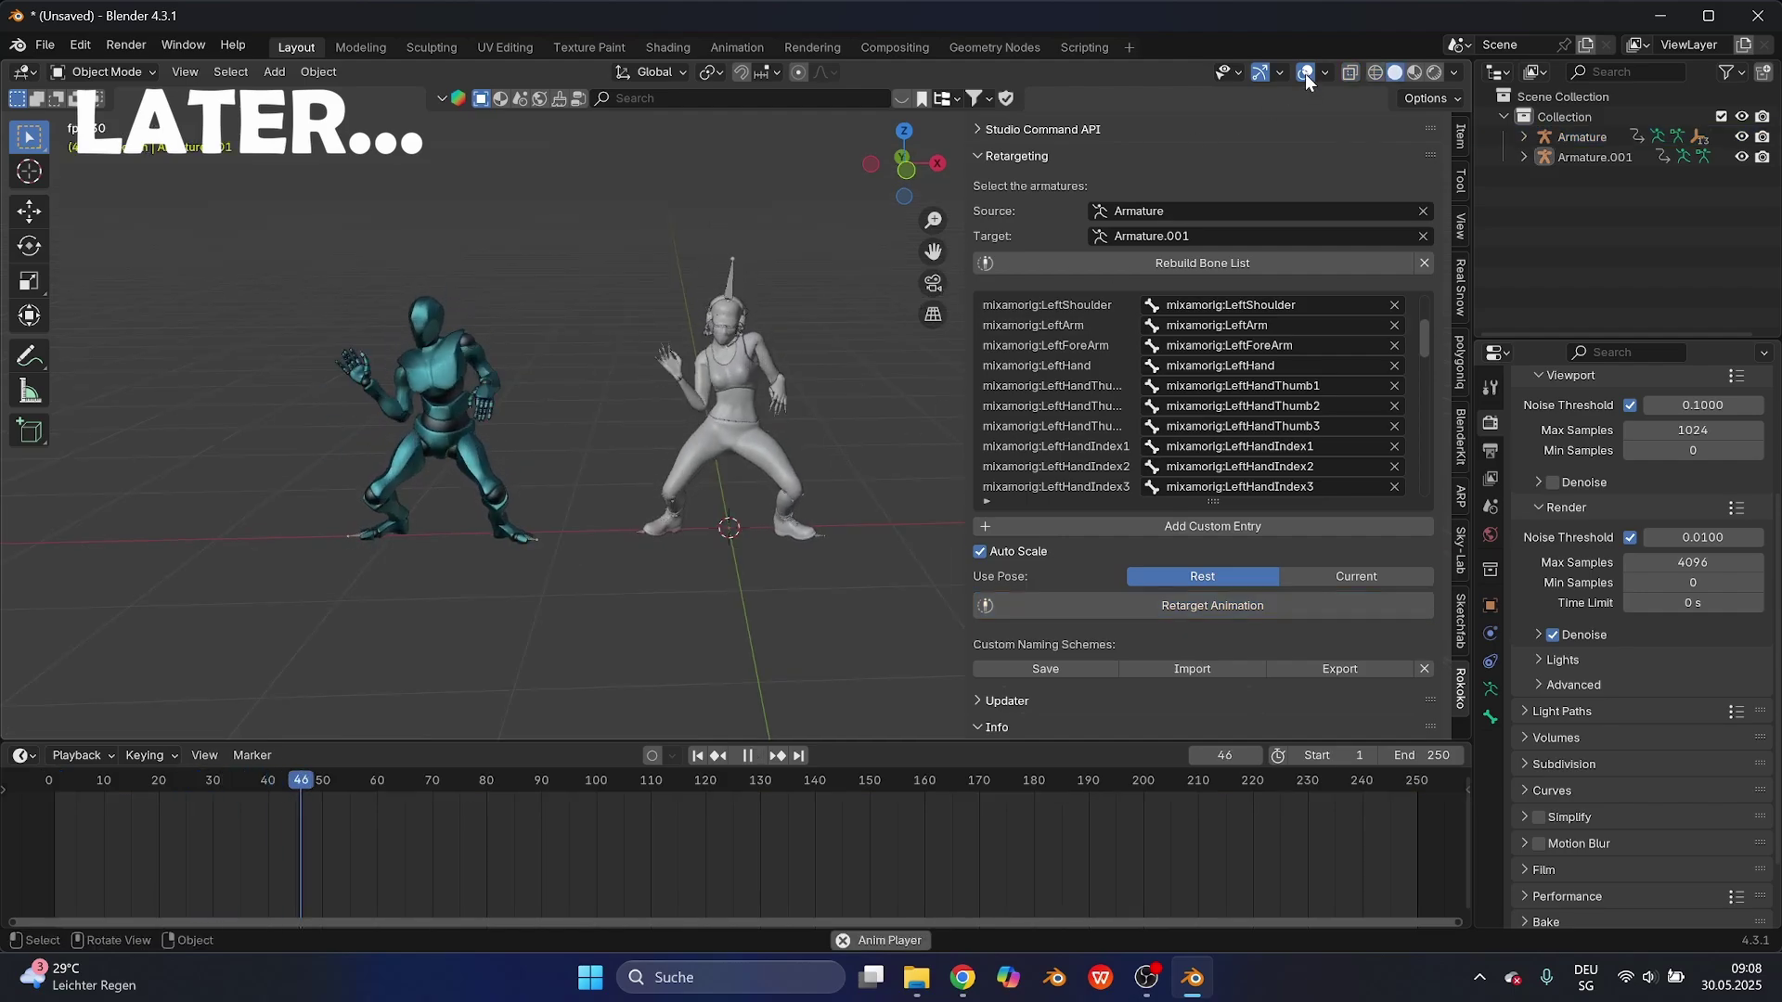
pyautogui.moveTo(962, 366); pyautogui.dragTo(1300, 371)
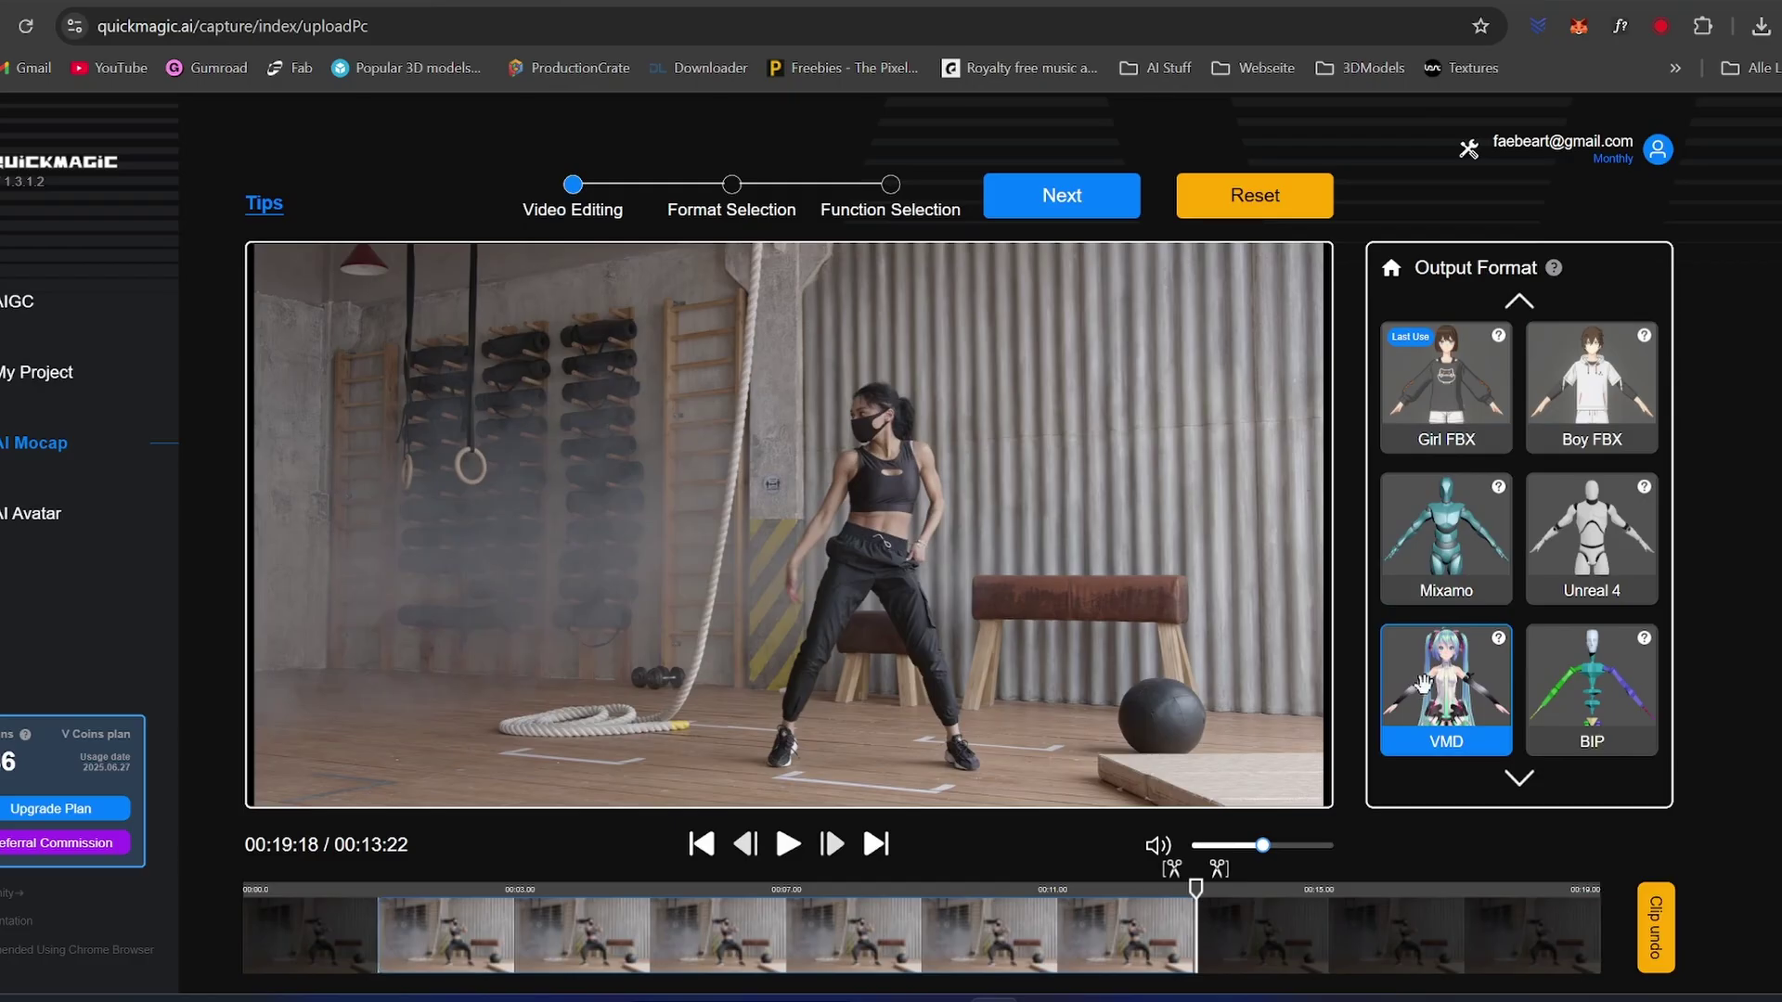
# Scroll the Output Format list back to the top and drop Mixamo onto the dancer
pyautogui.scroll(-1, 1485, 618)
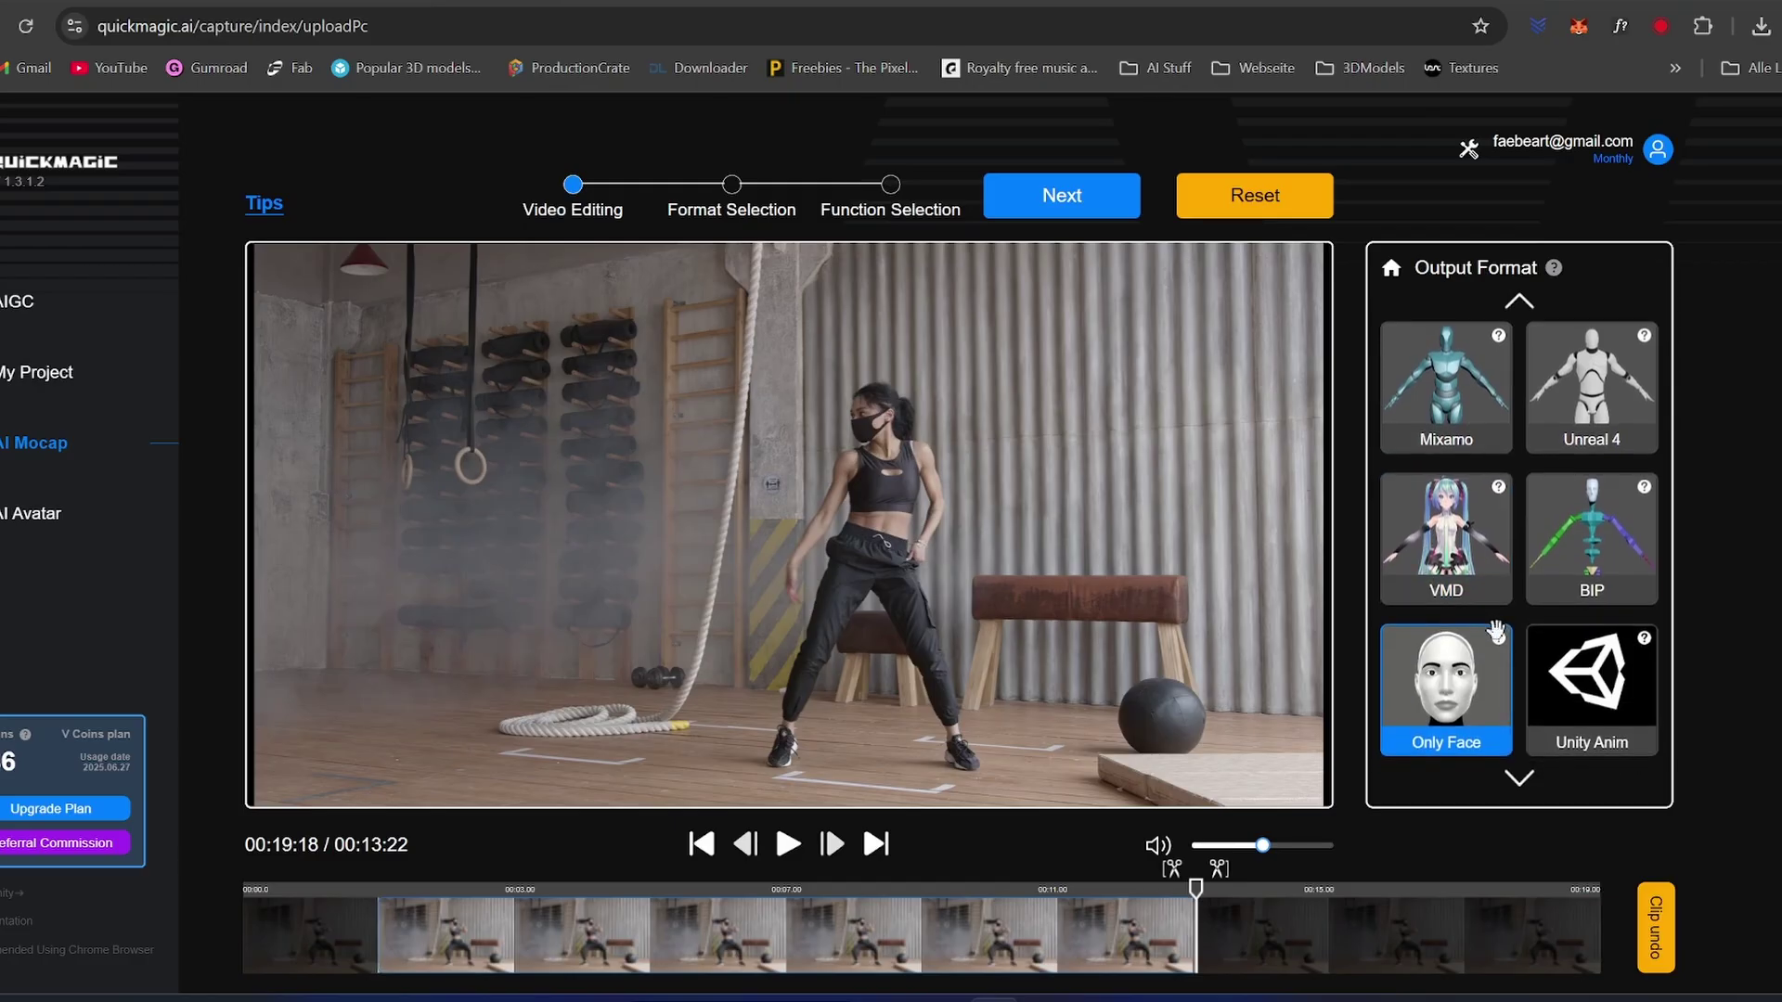
pyautogui.scroll(1, 1495, 632)
pyautogui.scroll(-1, 1490, 626)
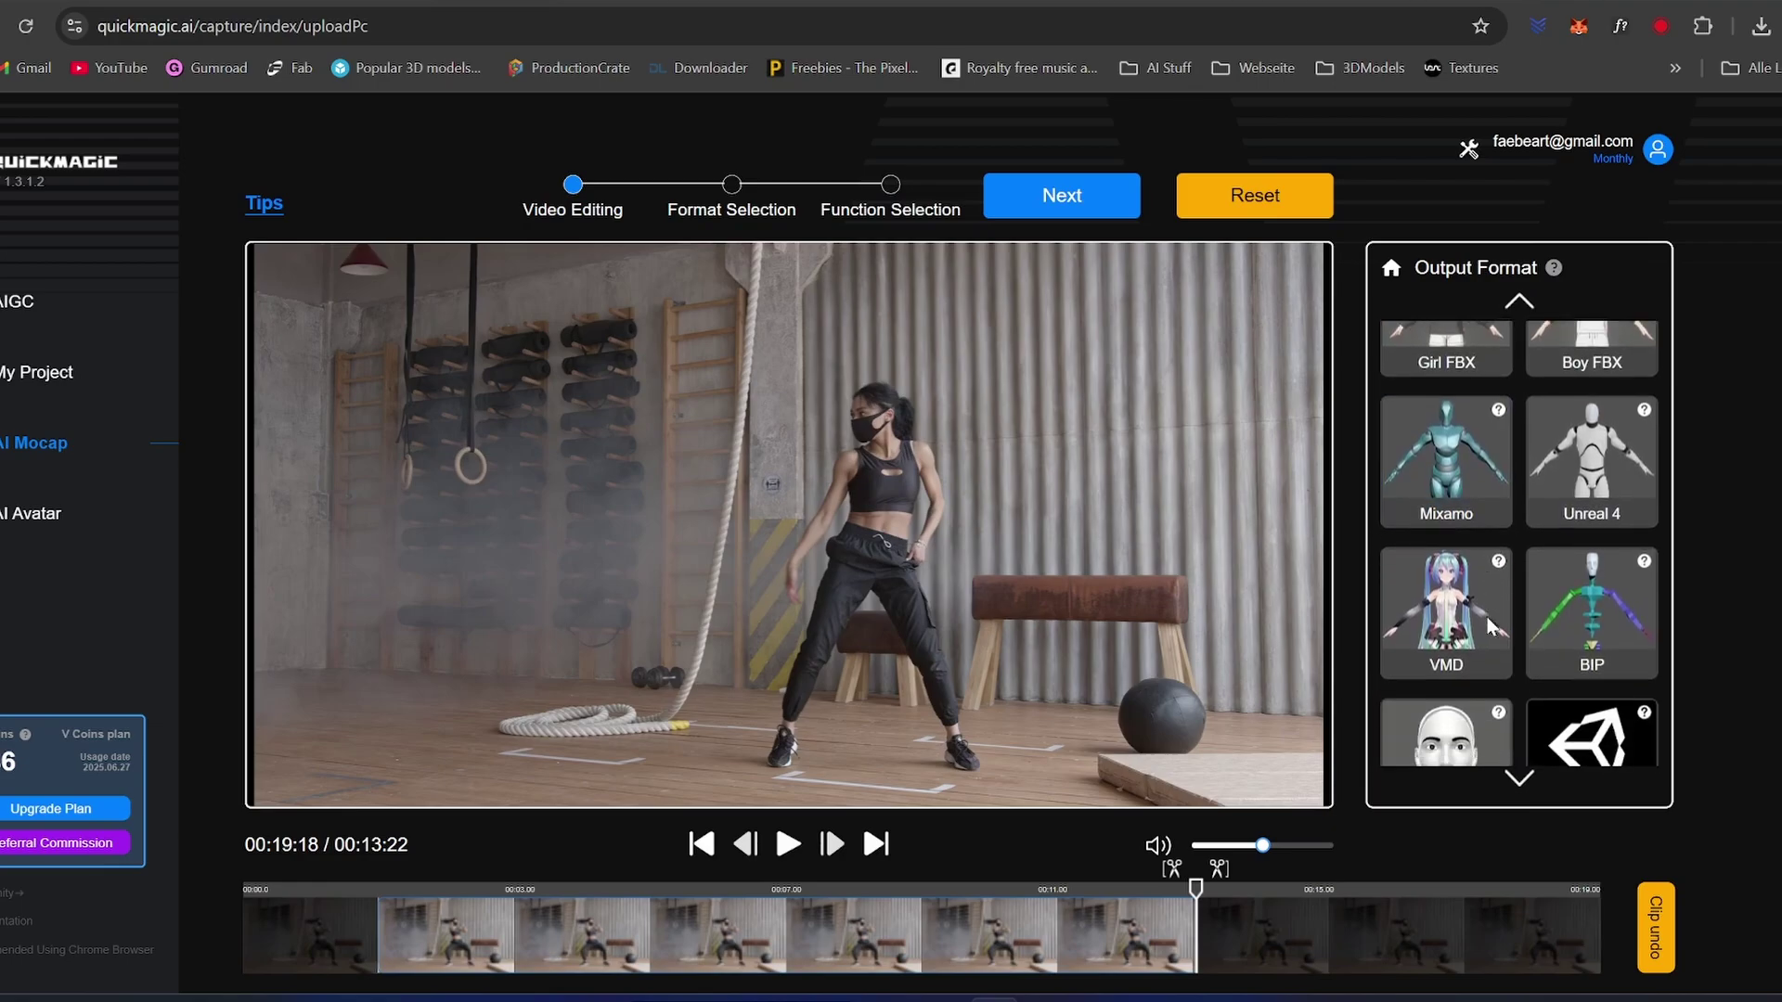
pyautogui.scroll(1, 1488, 628)
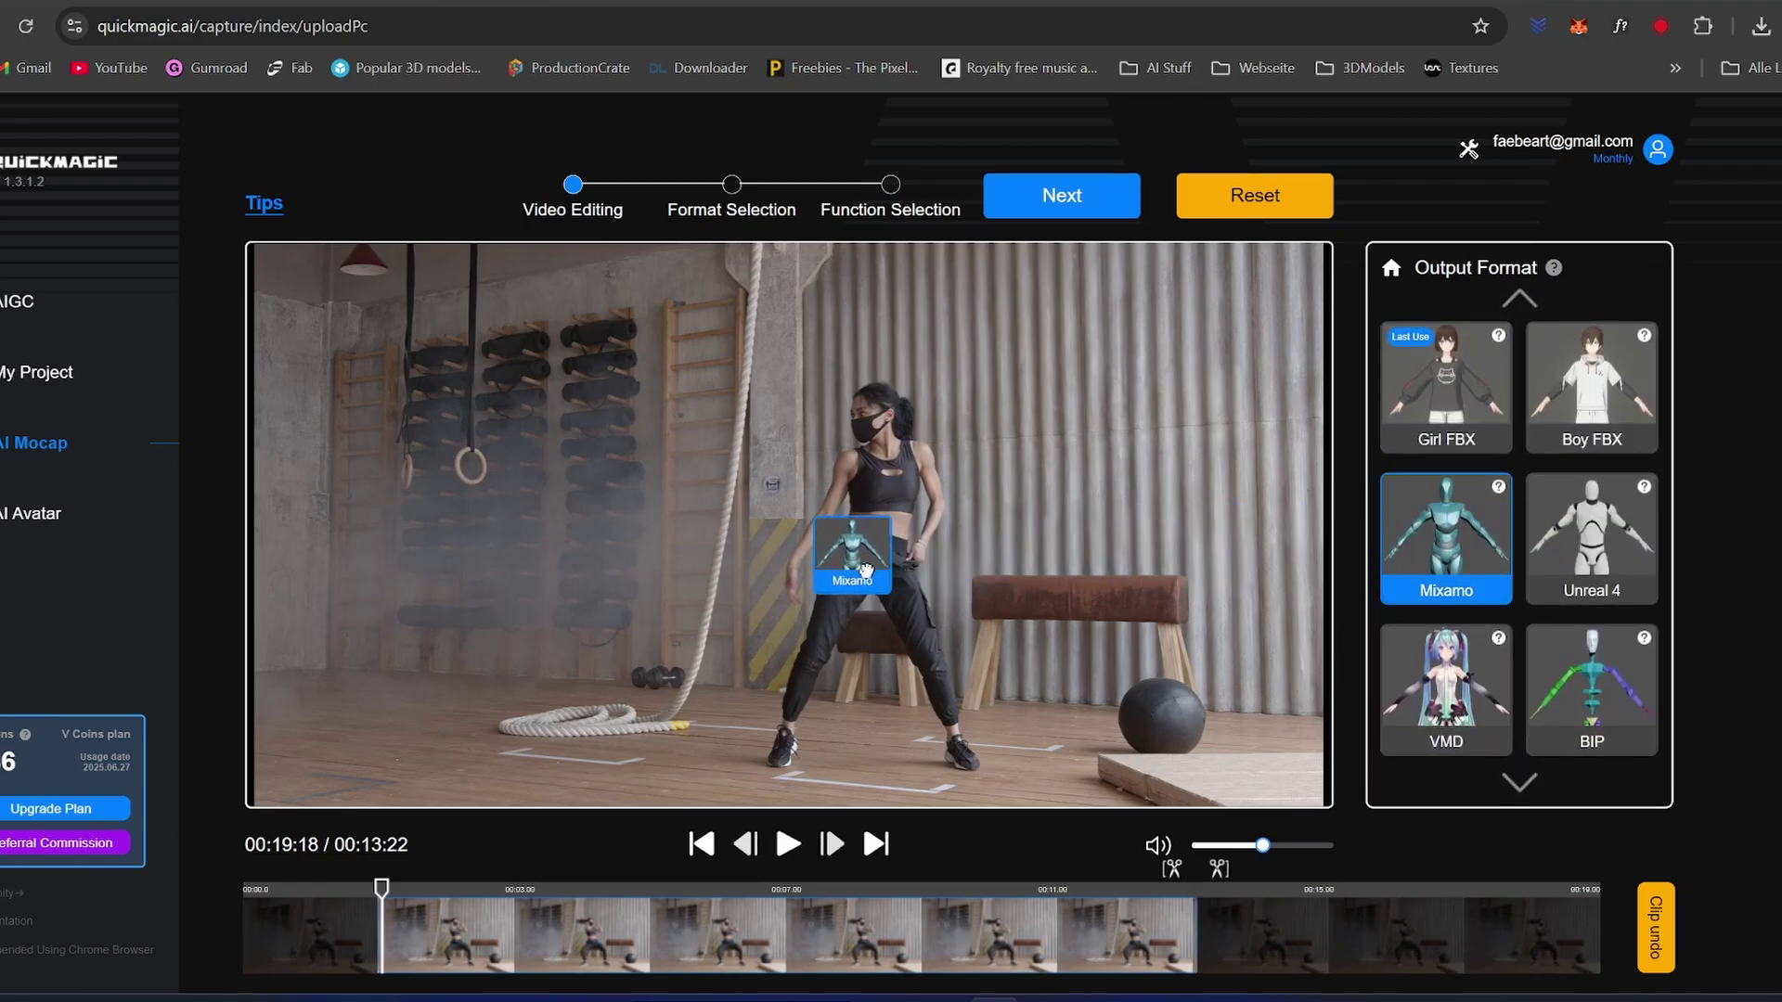
pyautogui.moveTo(866, 570); pyautogui.dragTo(867, 574)
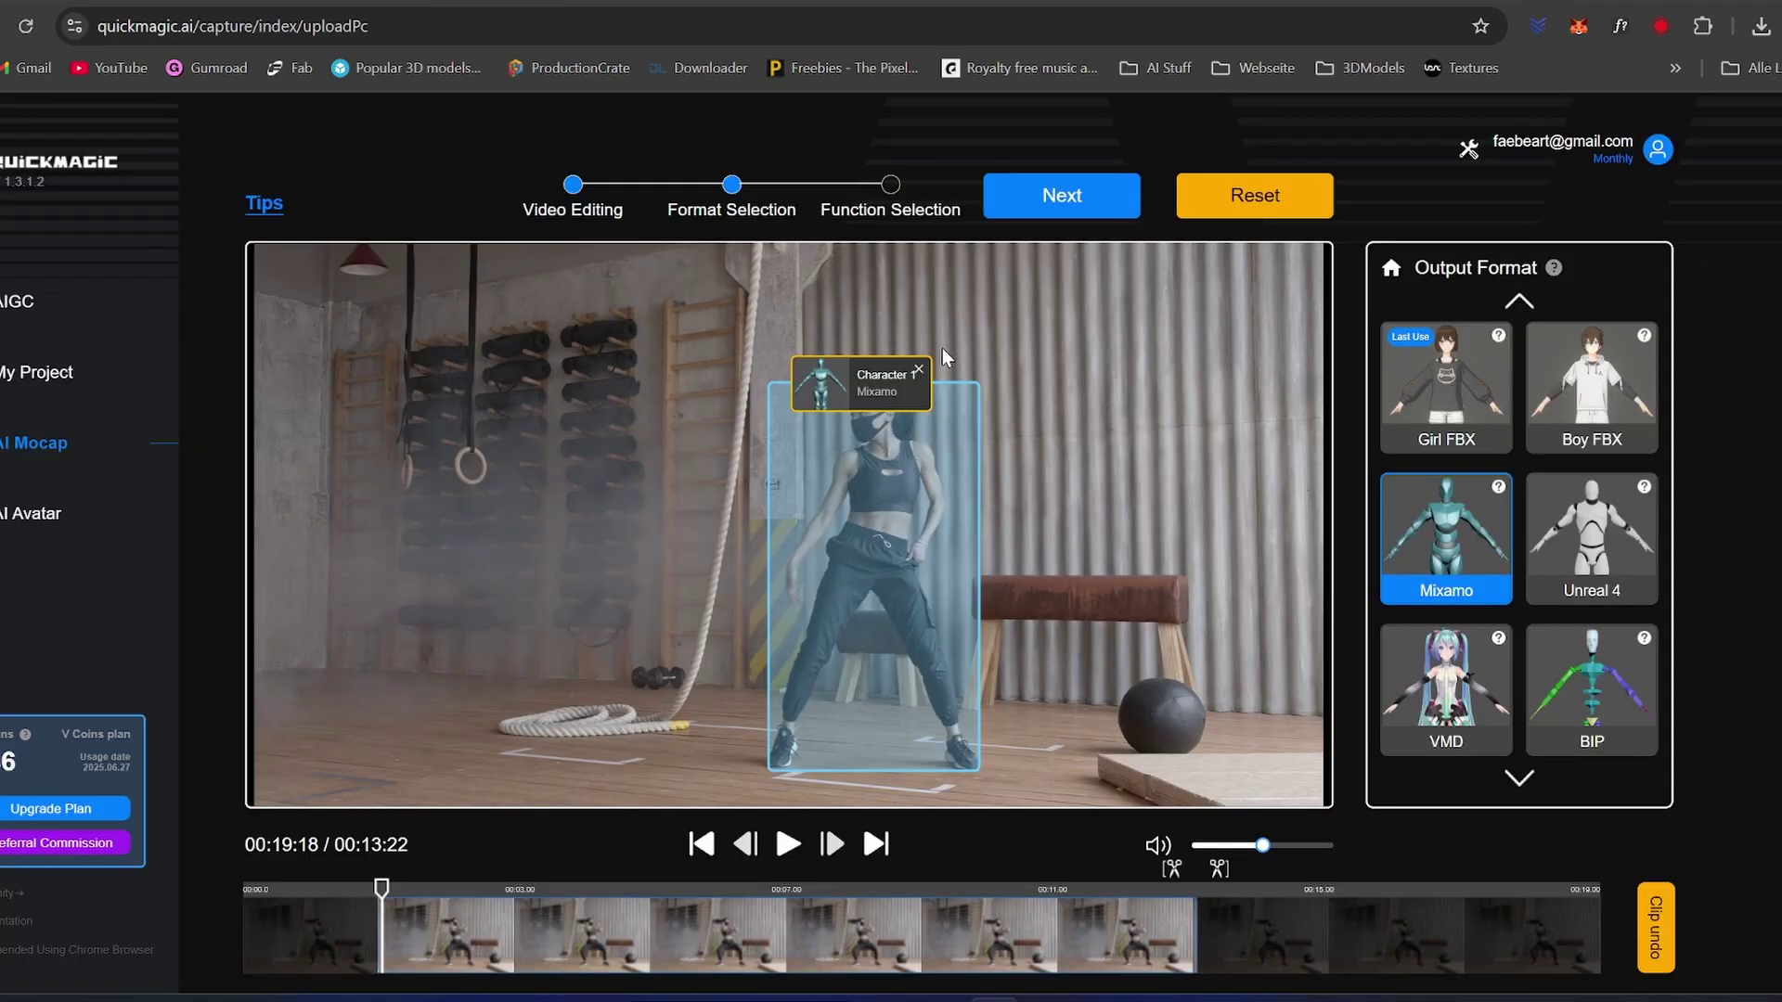
# Open the motion generation settings and title the animation SlowMoDance
pyautogui.click(1109, 198)
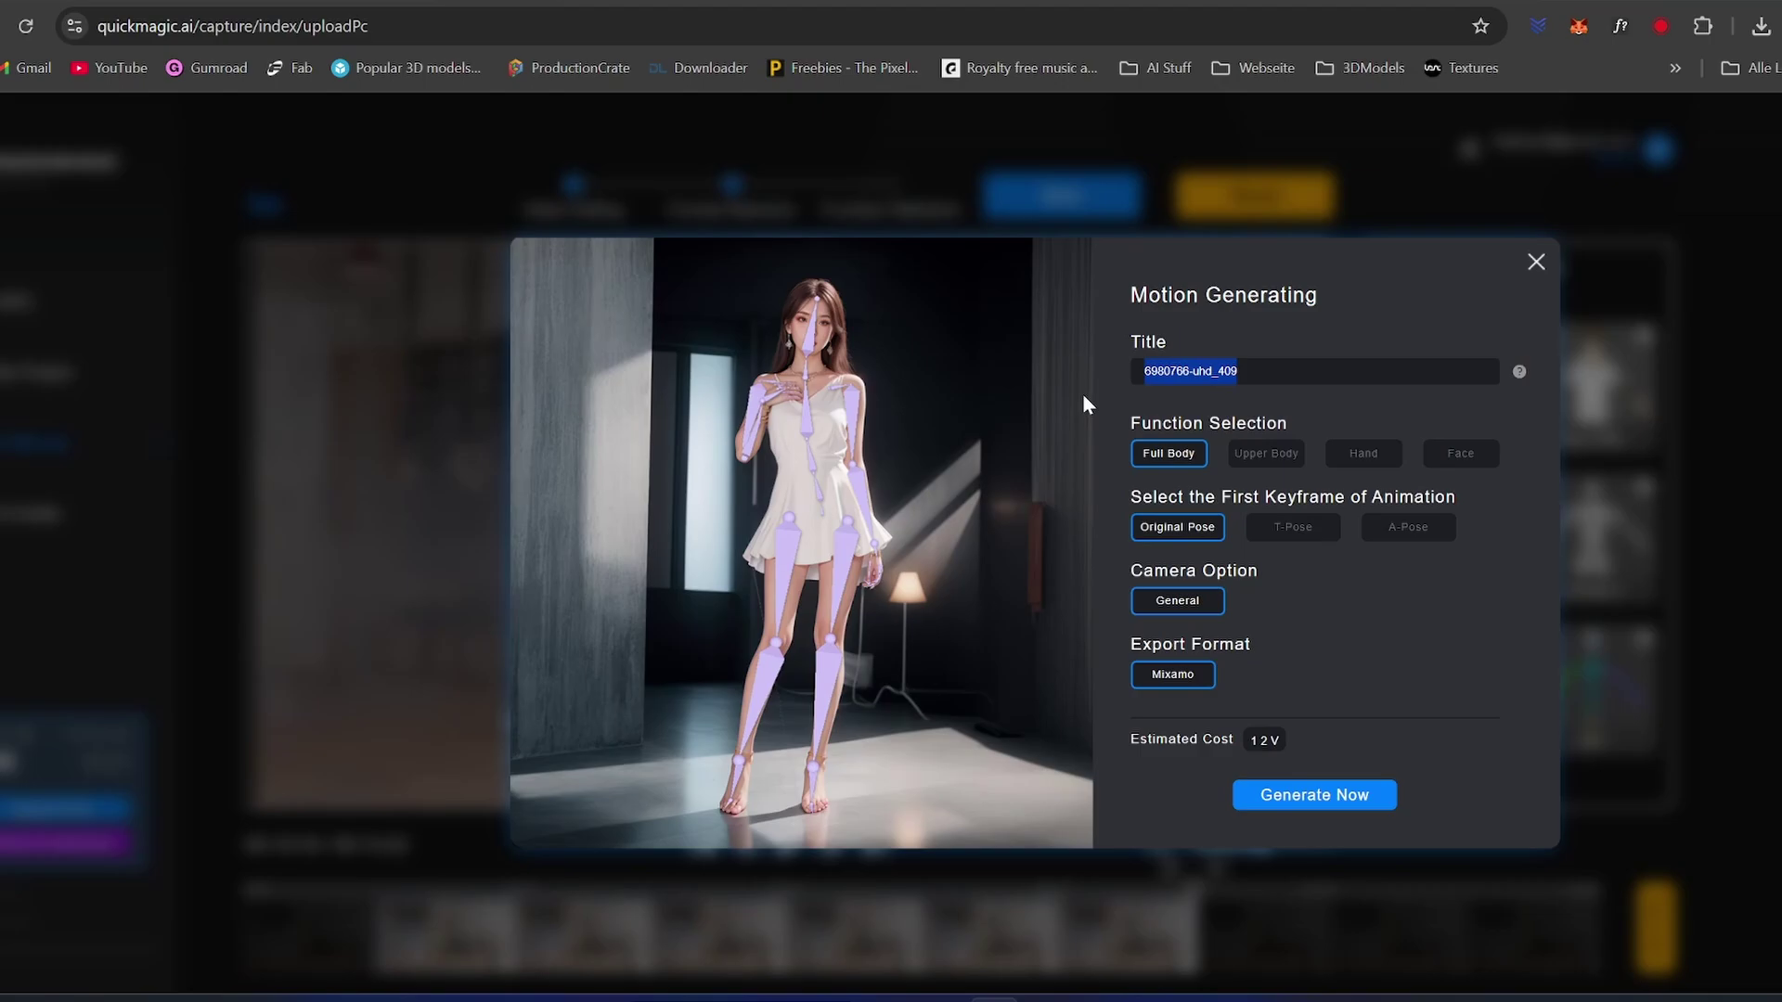
pyautogui.write('SlowMo')
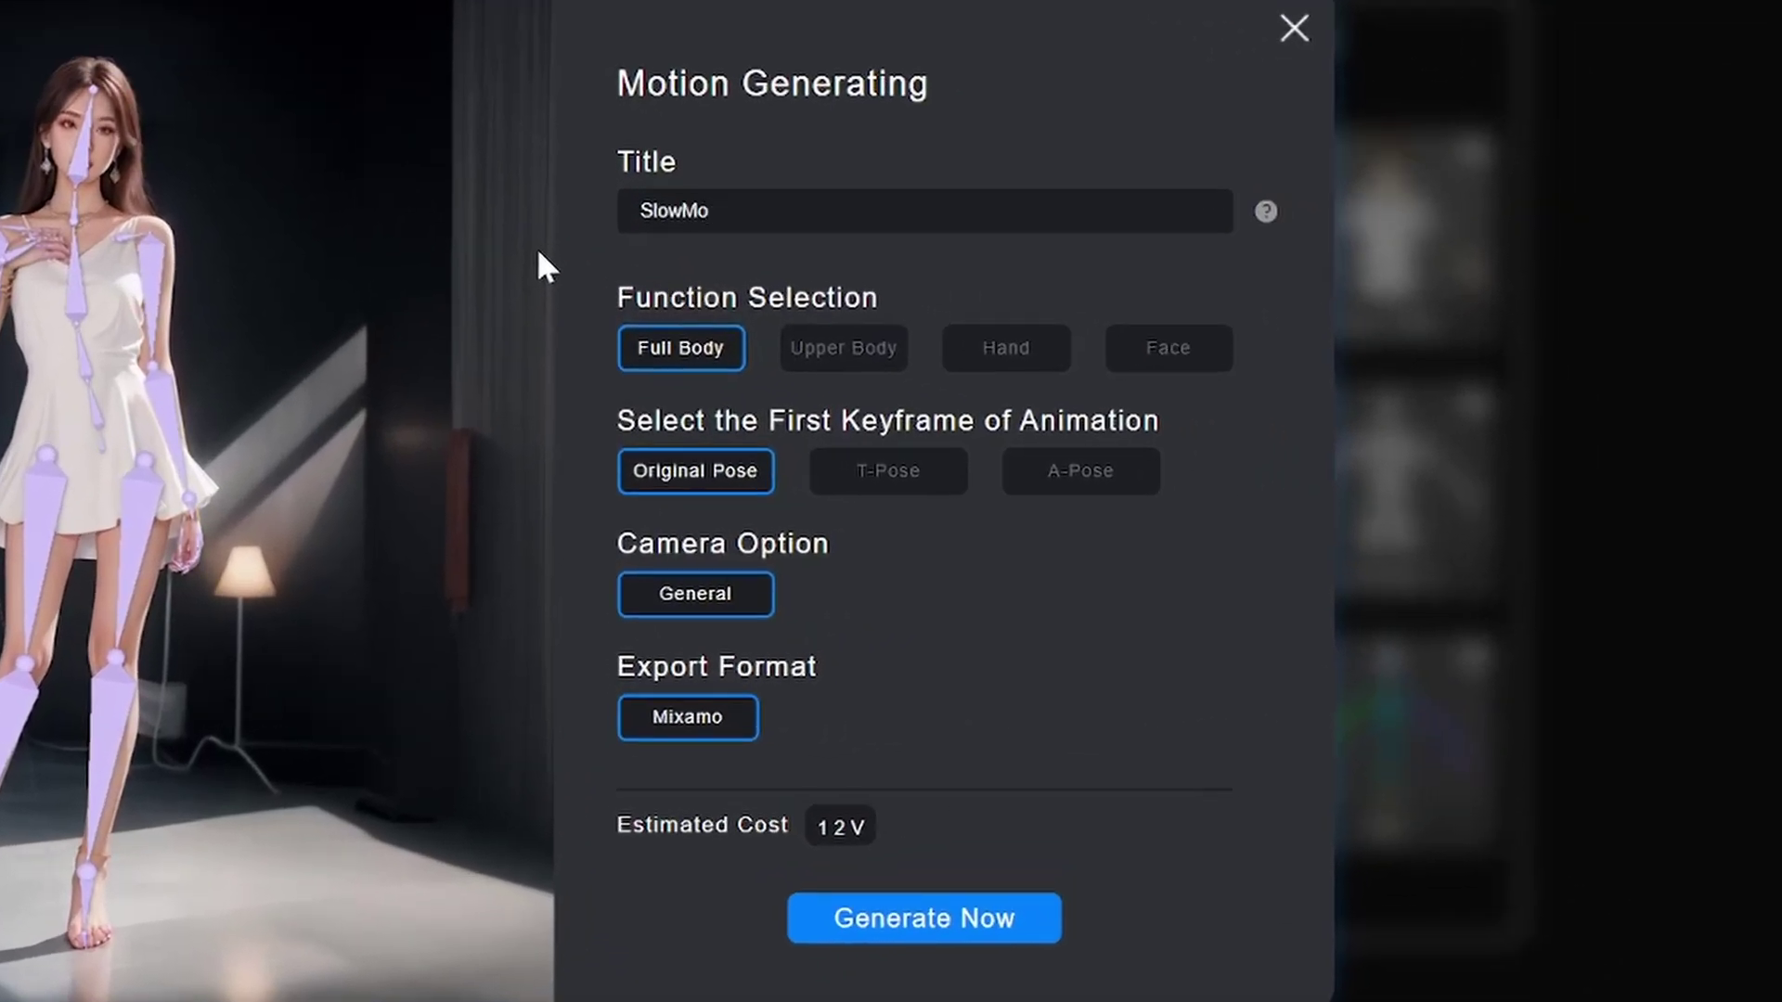
pyautogui.write('Dance')
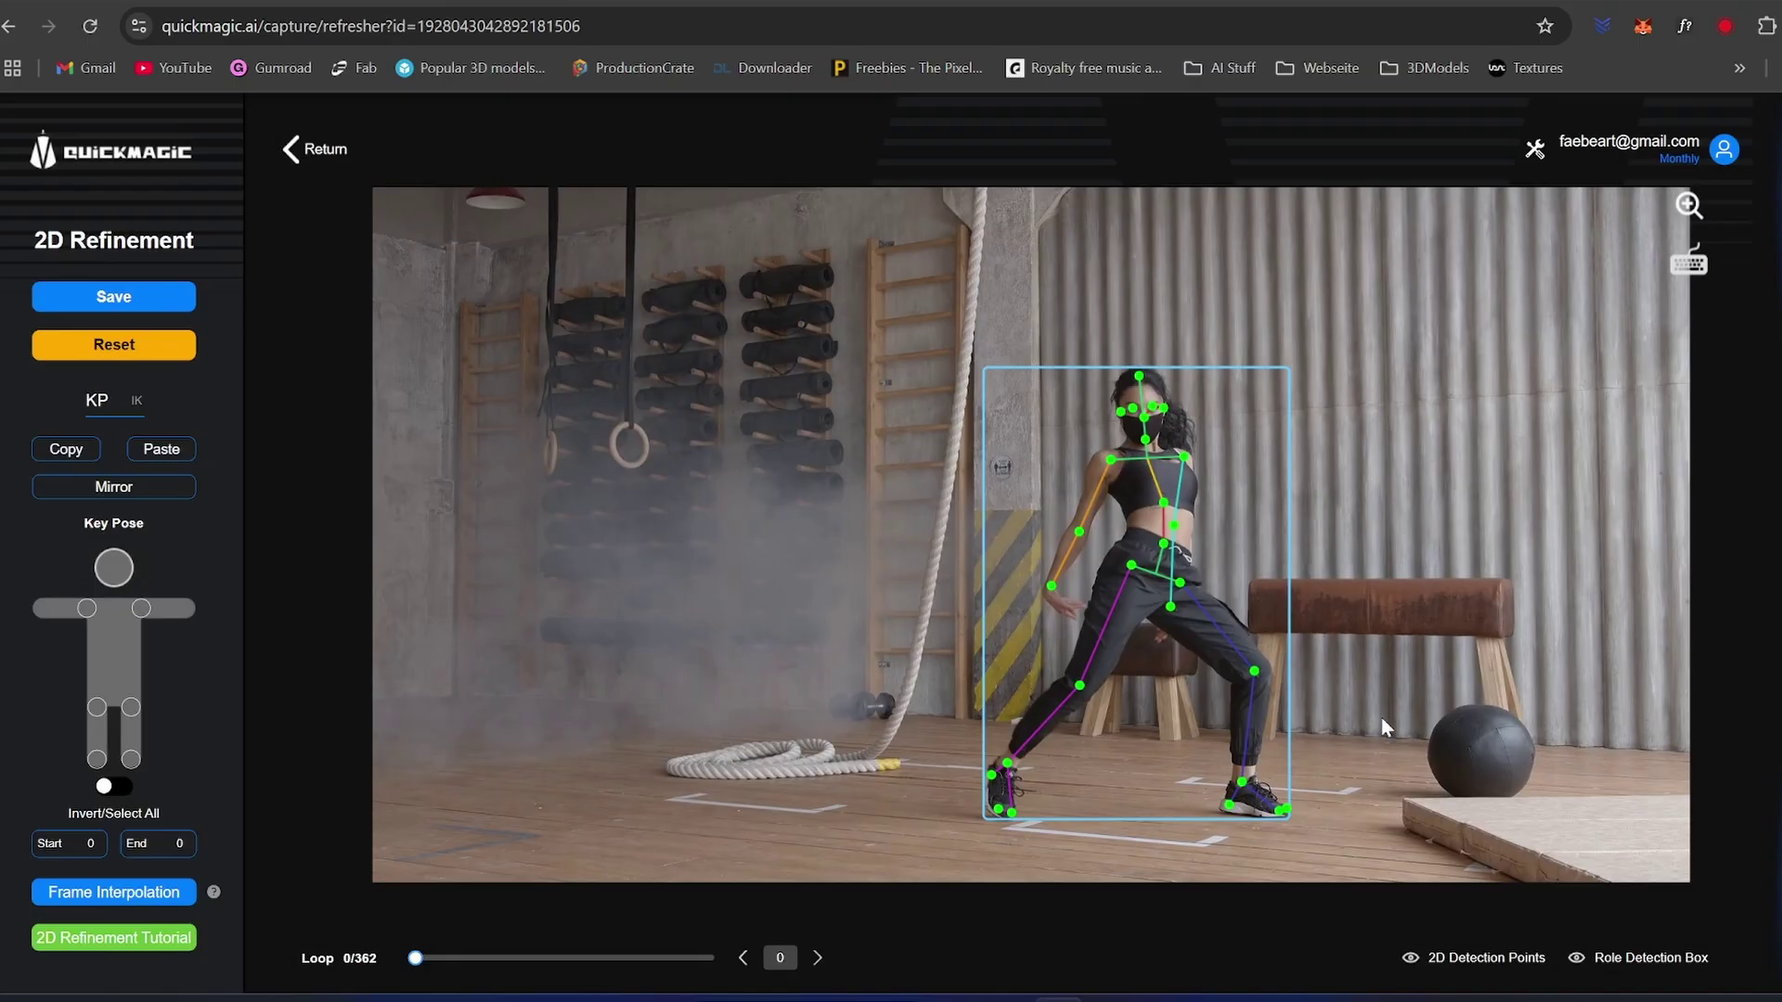
# Scrub the clip to later frames and switch to foot IK/FK editing
pyautogui.moveTo(418, 961); pyautogui.dragTo(429, 961)
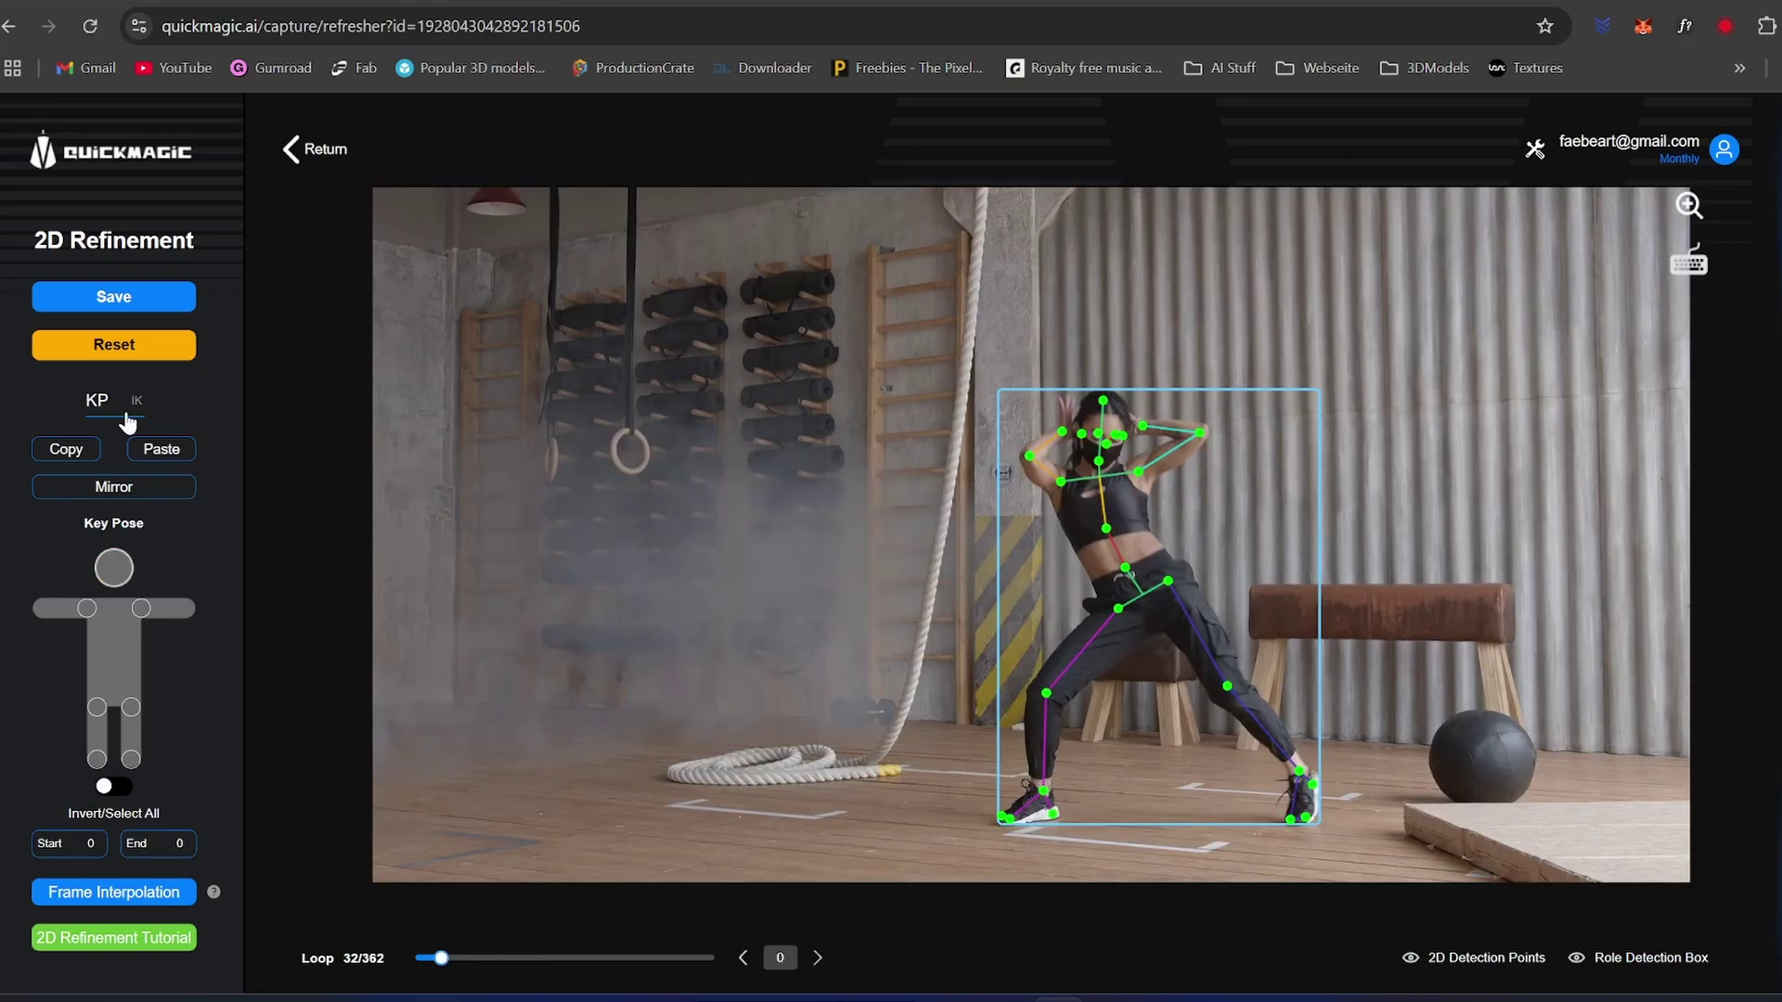
pyautogui.click(135, 402)
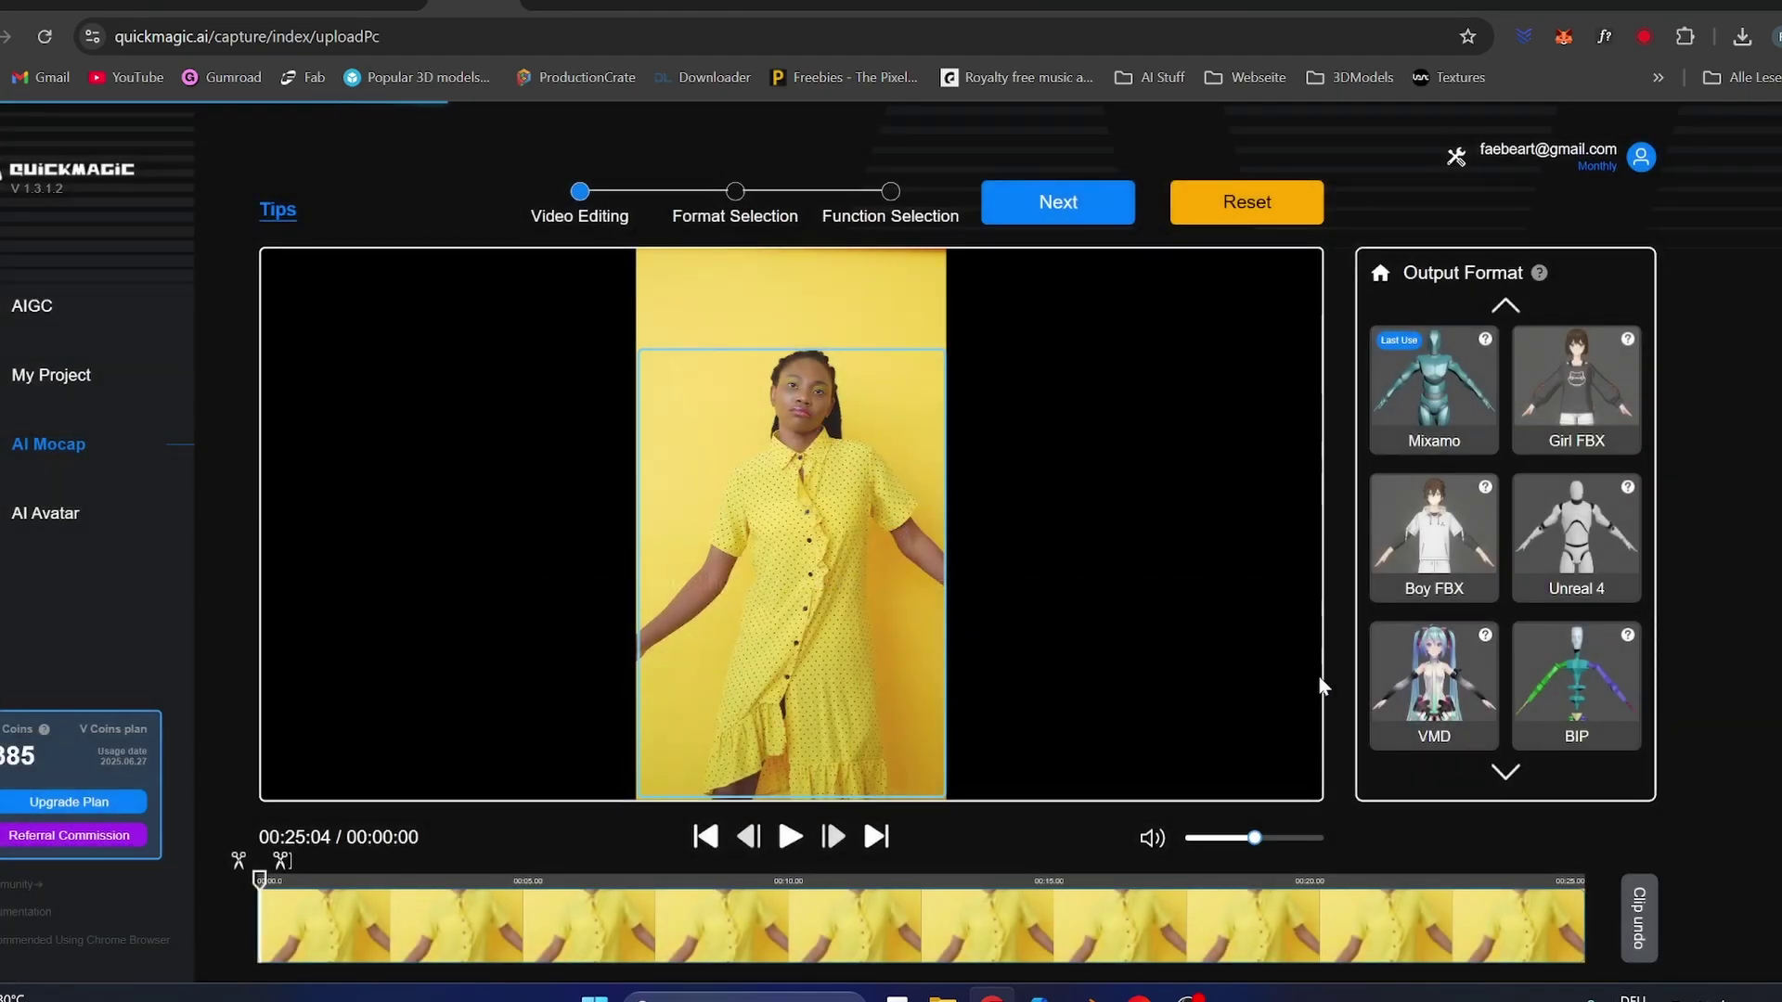
# Choose the VMD character as output and open the motion generation settings
pyautogui.click(1420, 683)
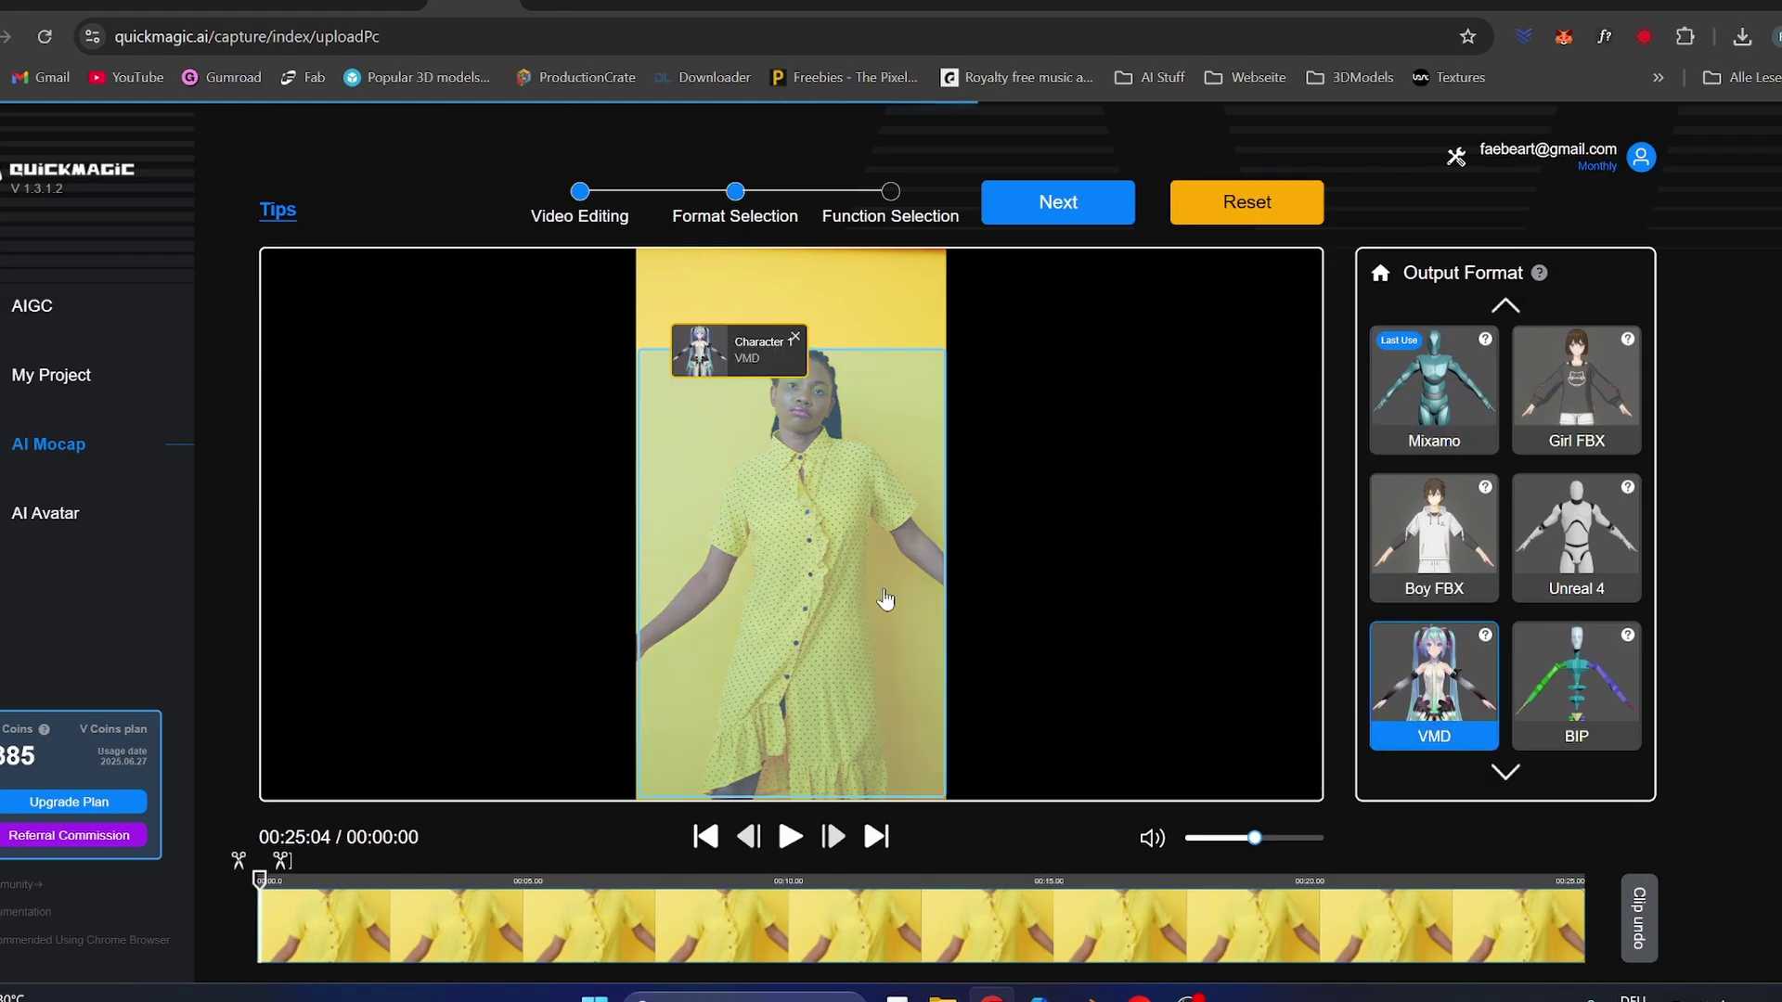
pyautogui.click(1058, 201)
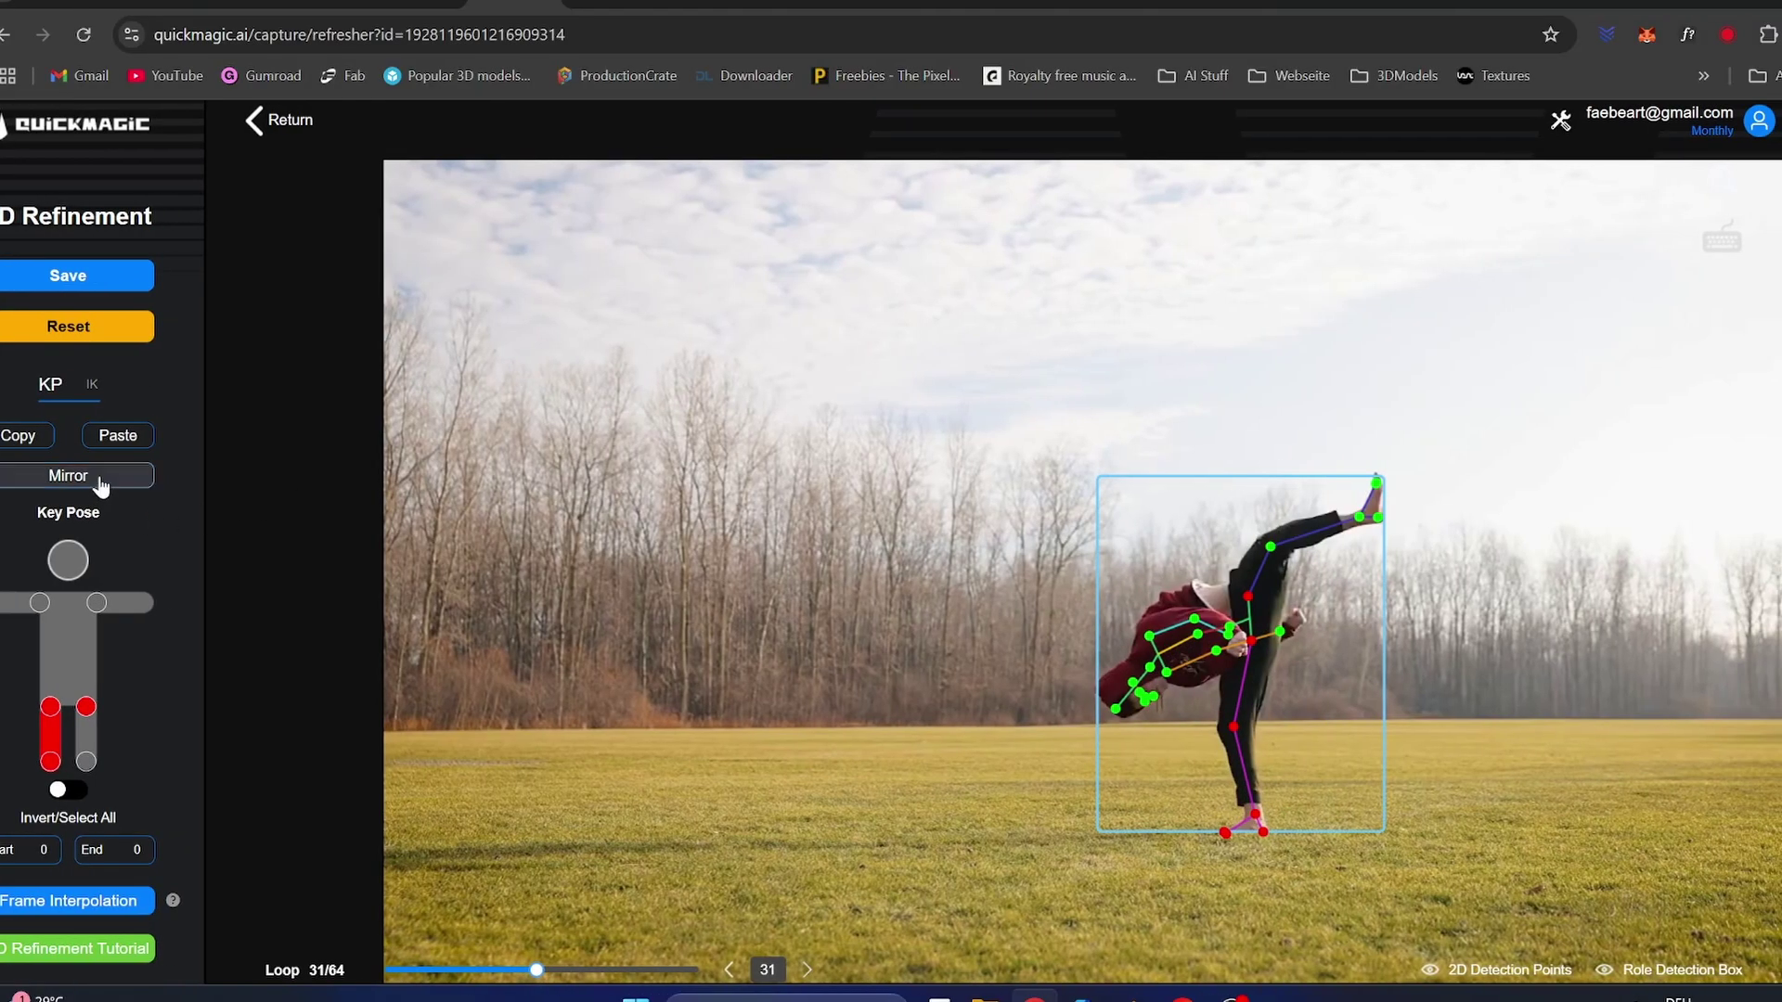
# Scroll along the cartwheel timeline and switch to foot IK/FK editing
pyautogui.hscroll(2, 738, 448)
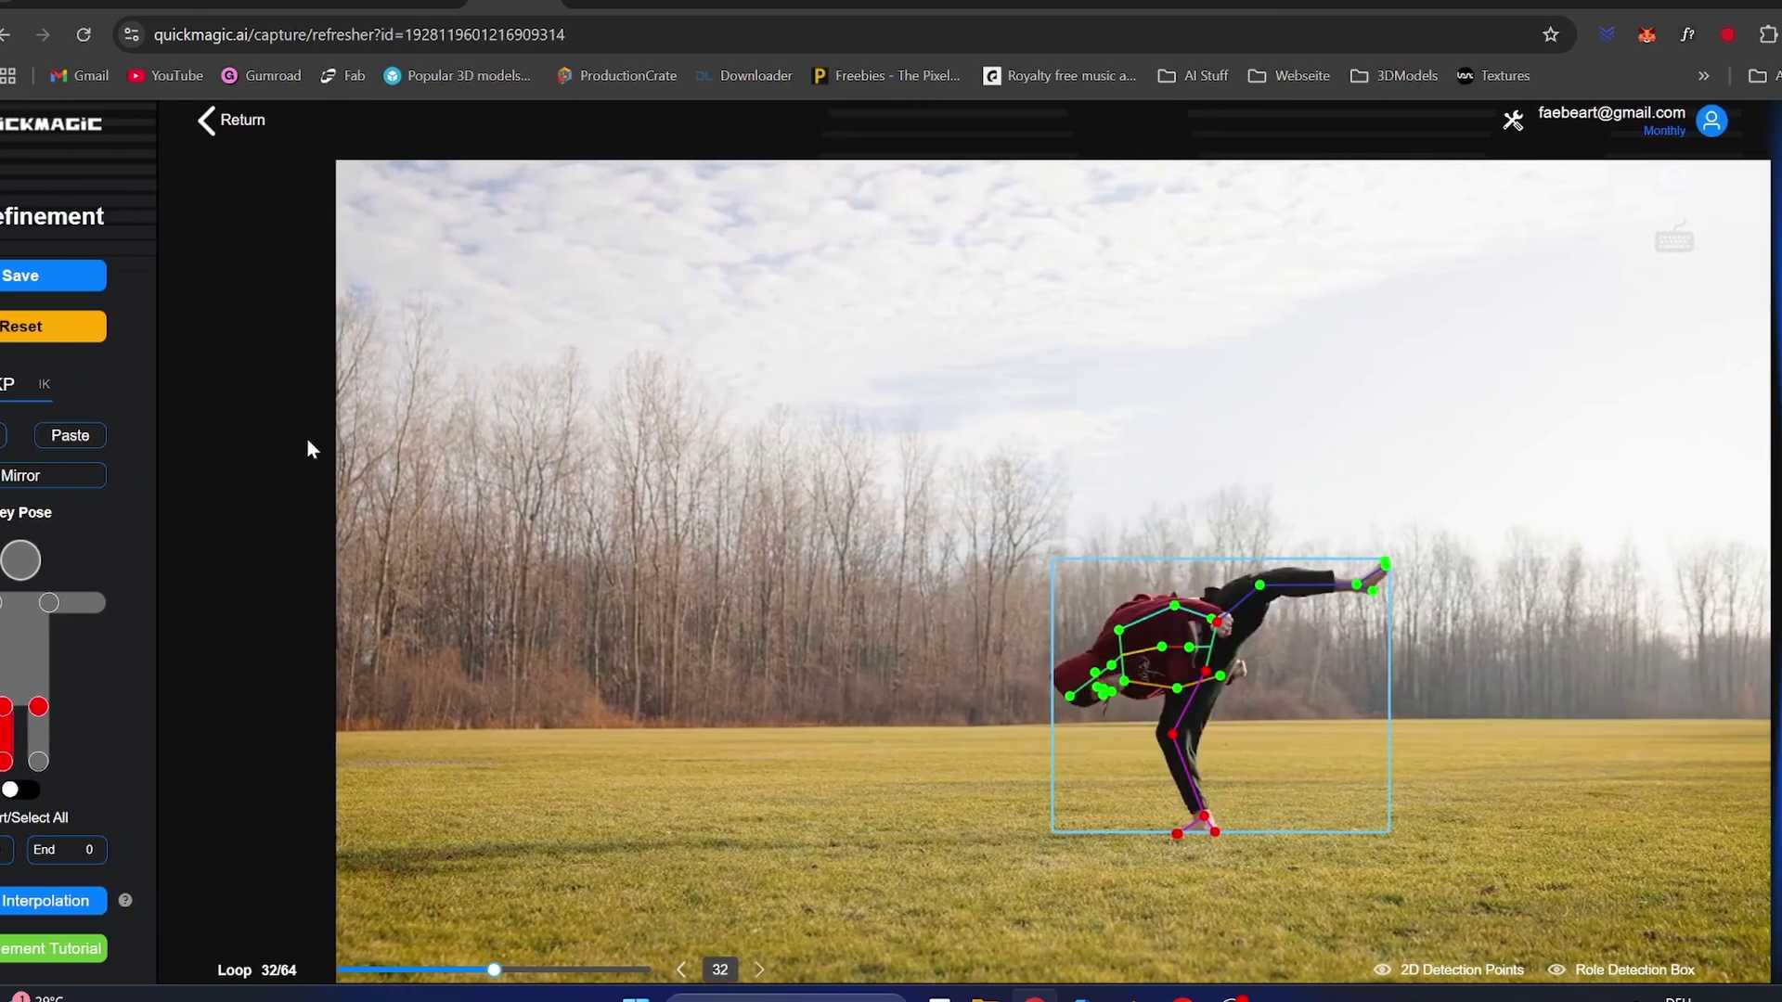
pyautogui.hscroll(1, 248, 462)
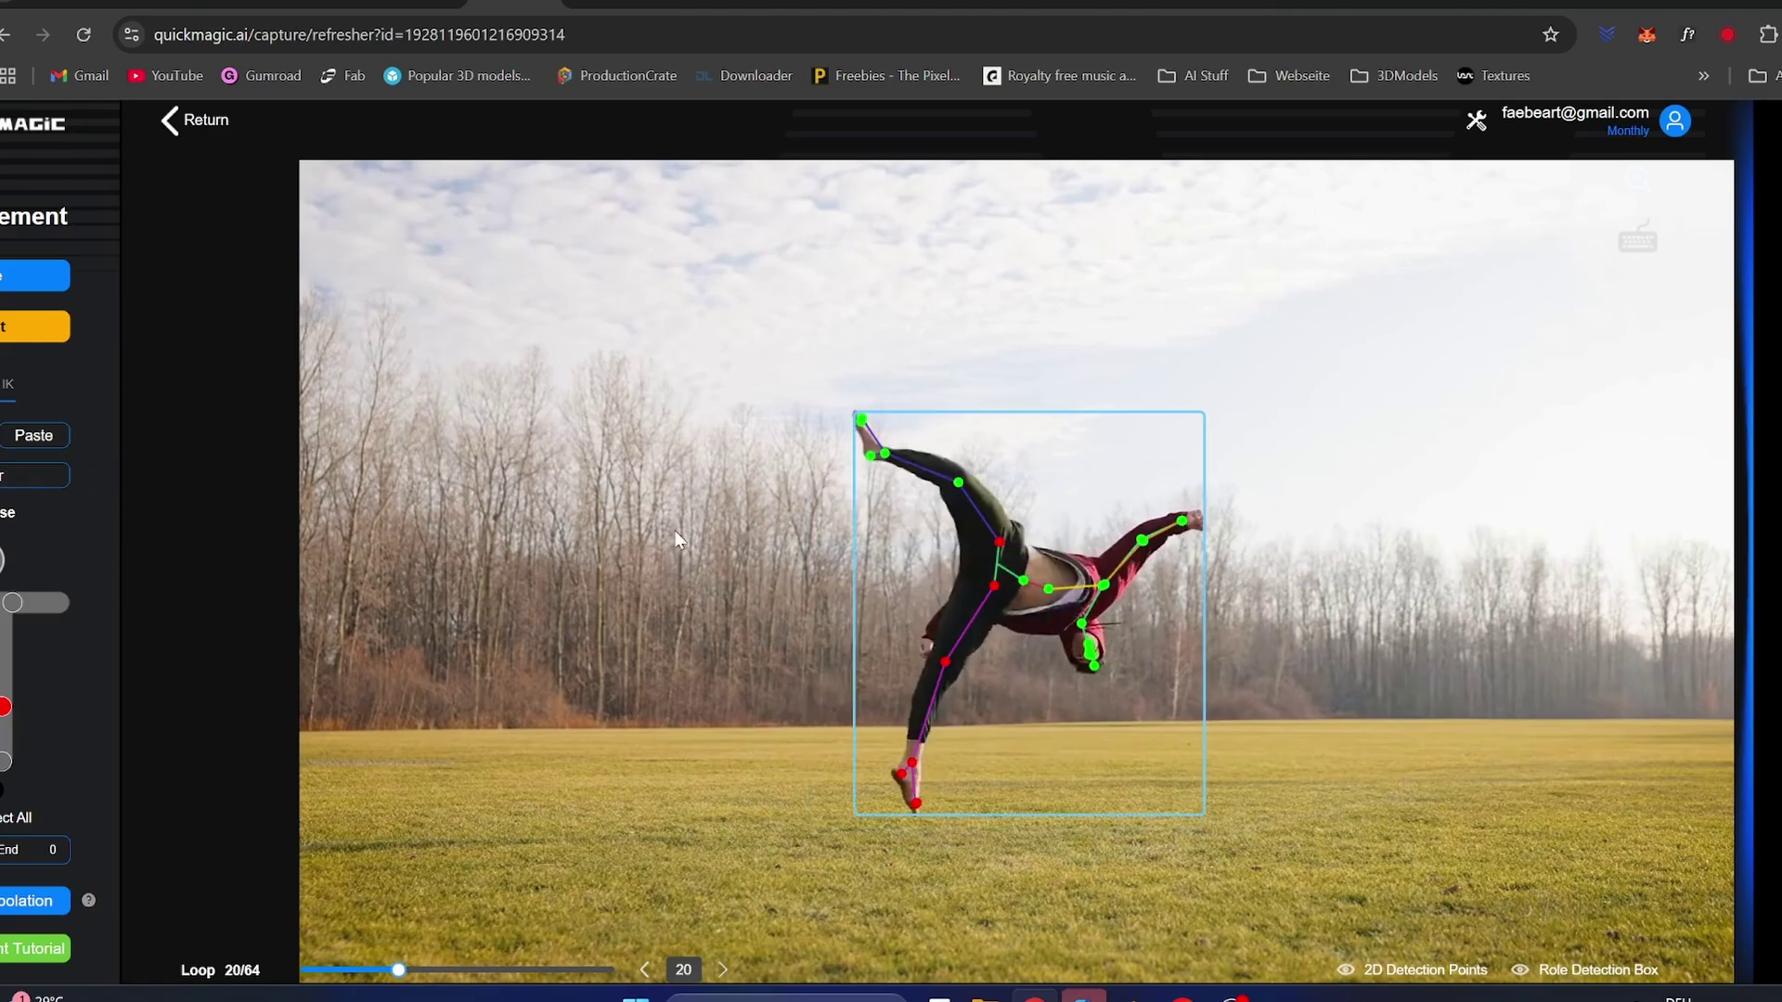
pyautogui.hscroll(-3, 26, 492)
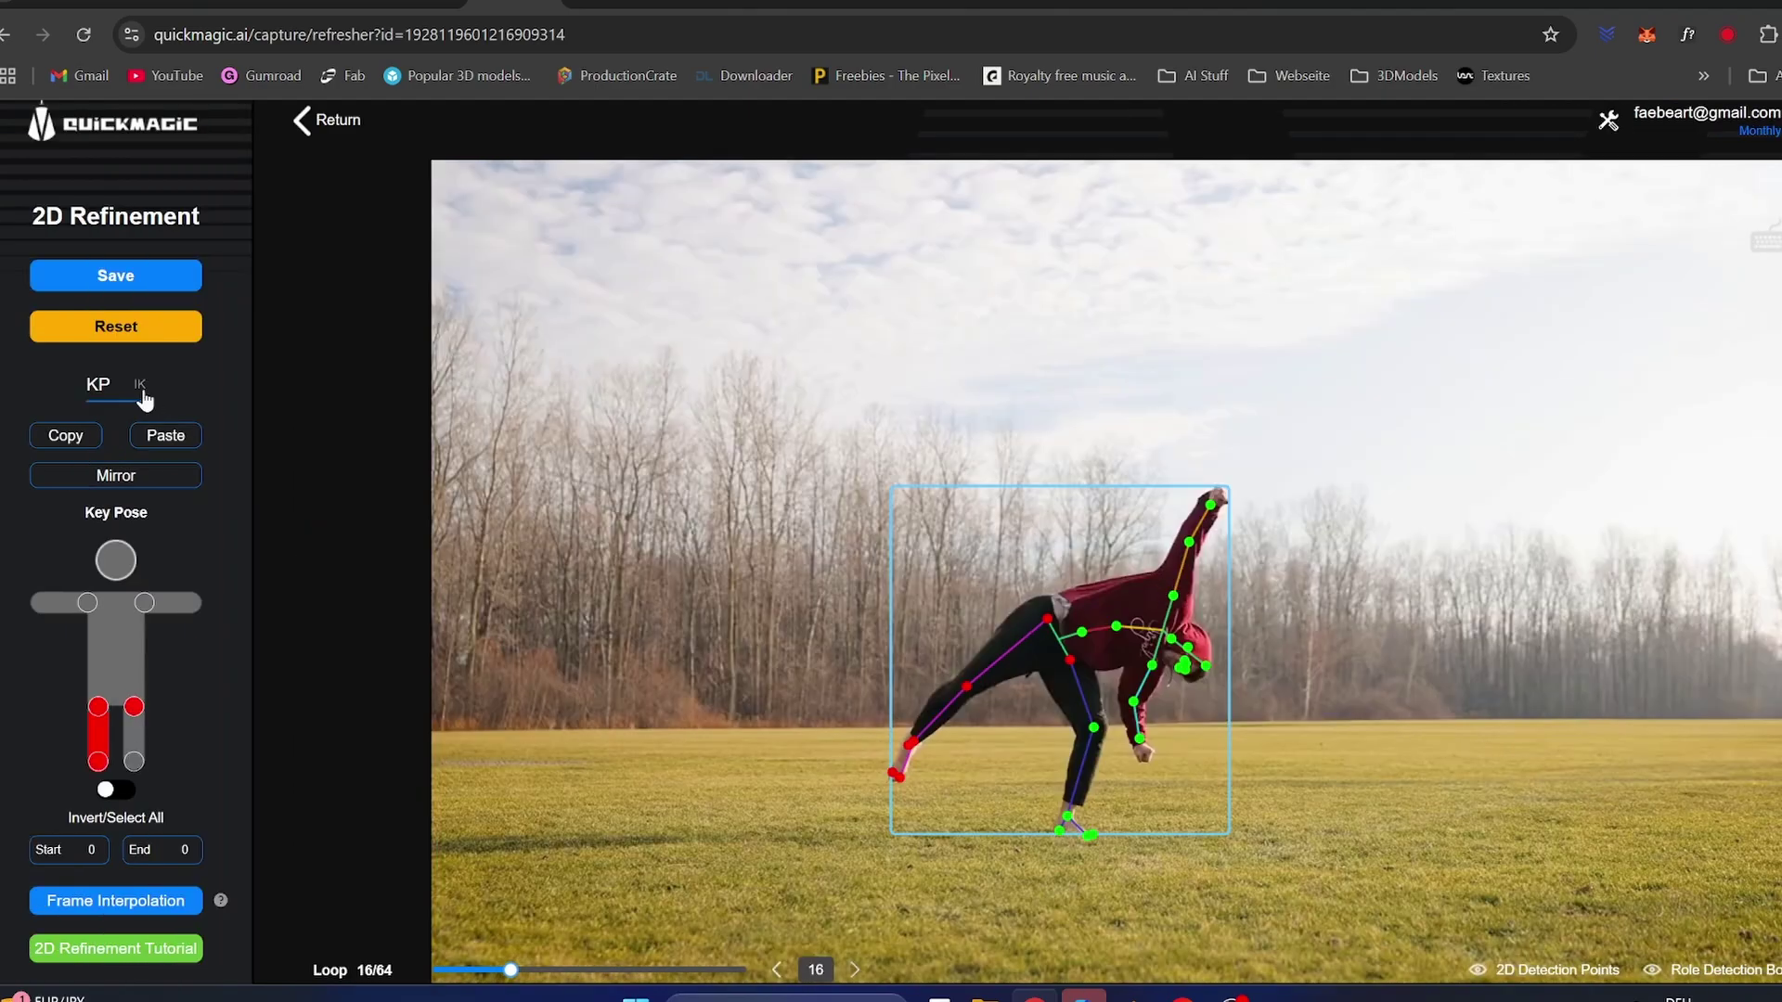
pyautogui.click(137, 386)
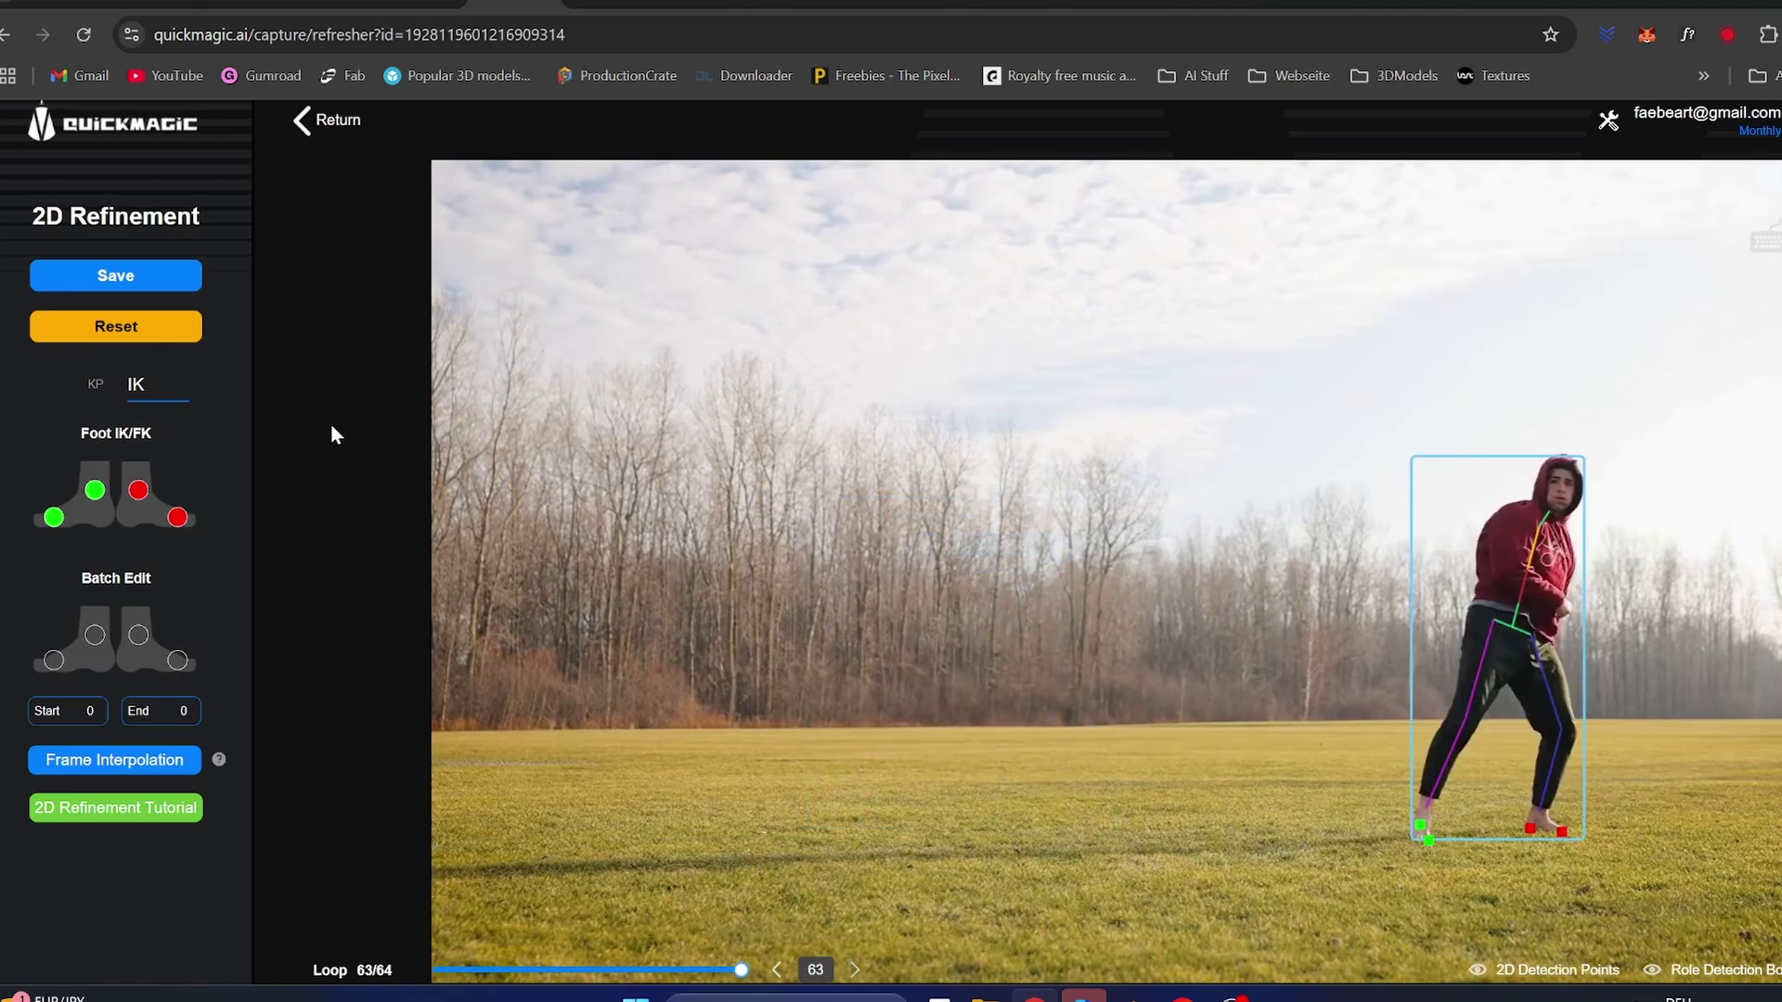
pyautogui.hscroll(2, 332, 426)
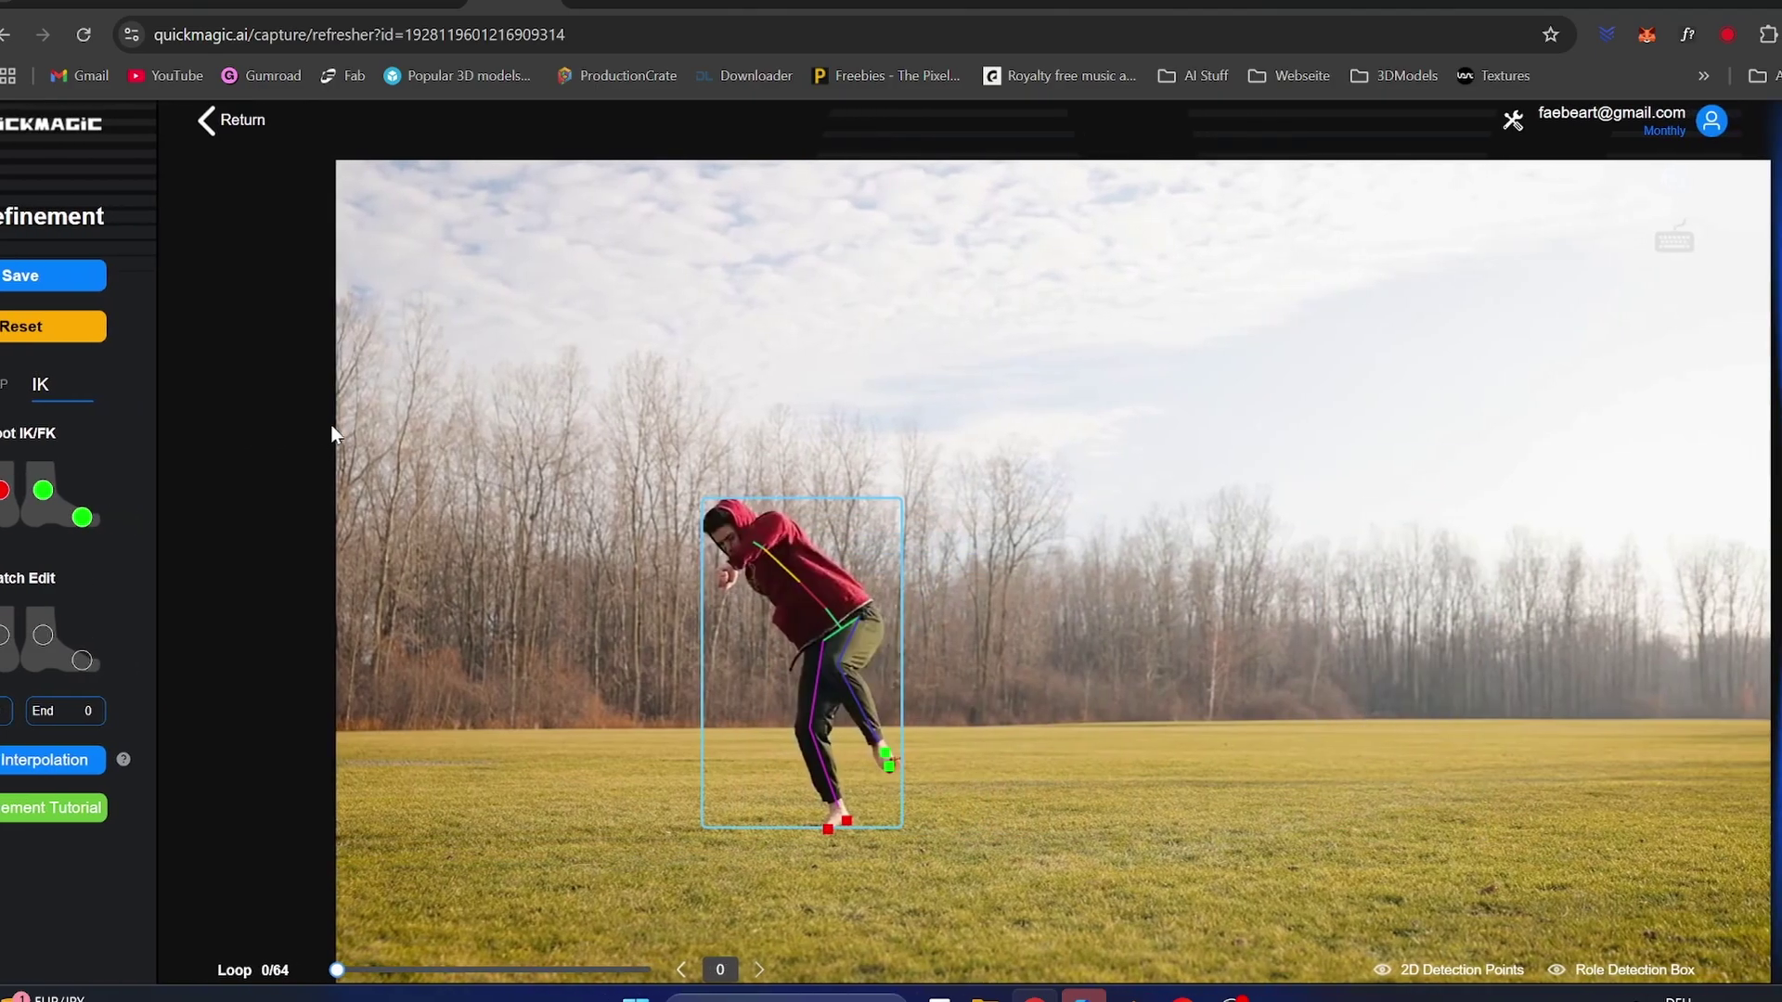
pyautogui.hscroll(-2, 279, 419)
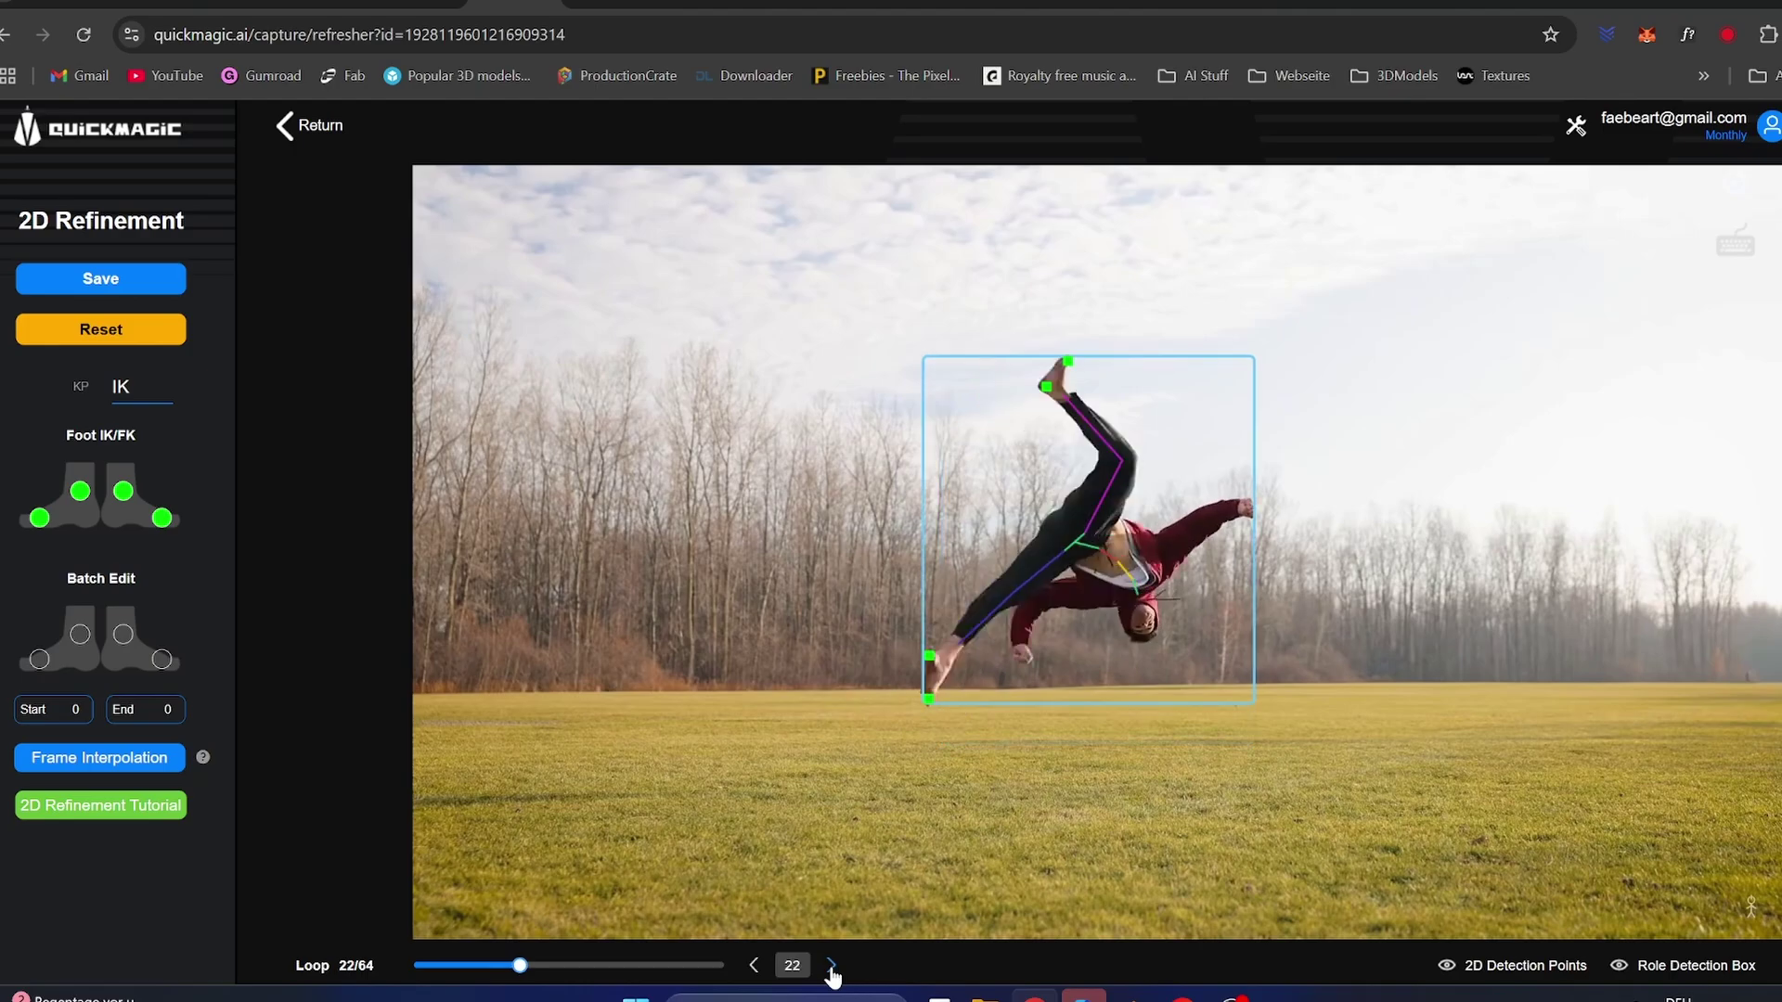
# Step to frame 27, lock the right foot, then save and recreate the animation
pyautogui.click(831, 966)
pyautogui.click(832, 966)
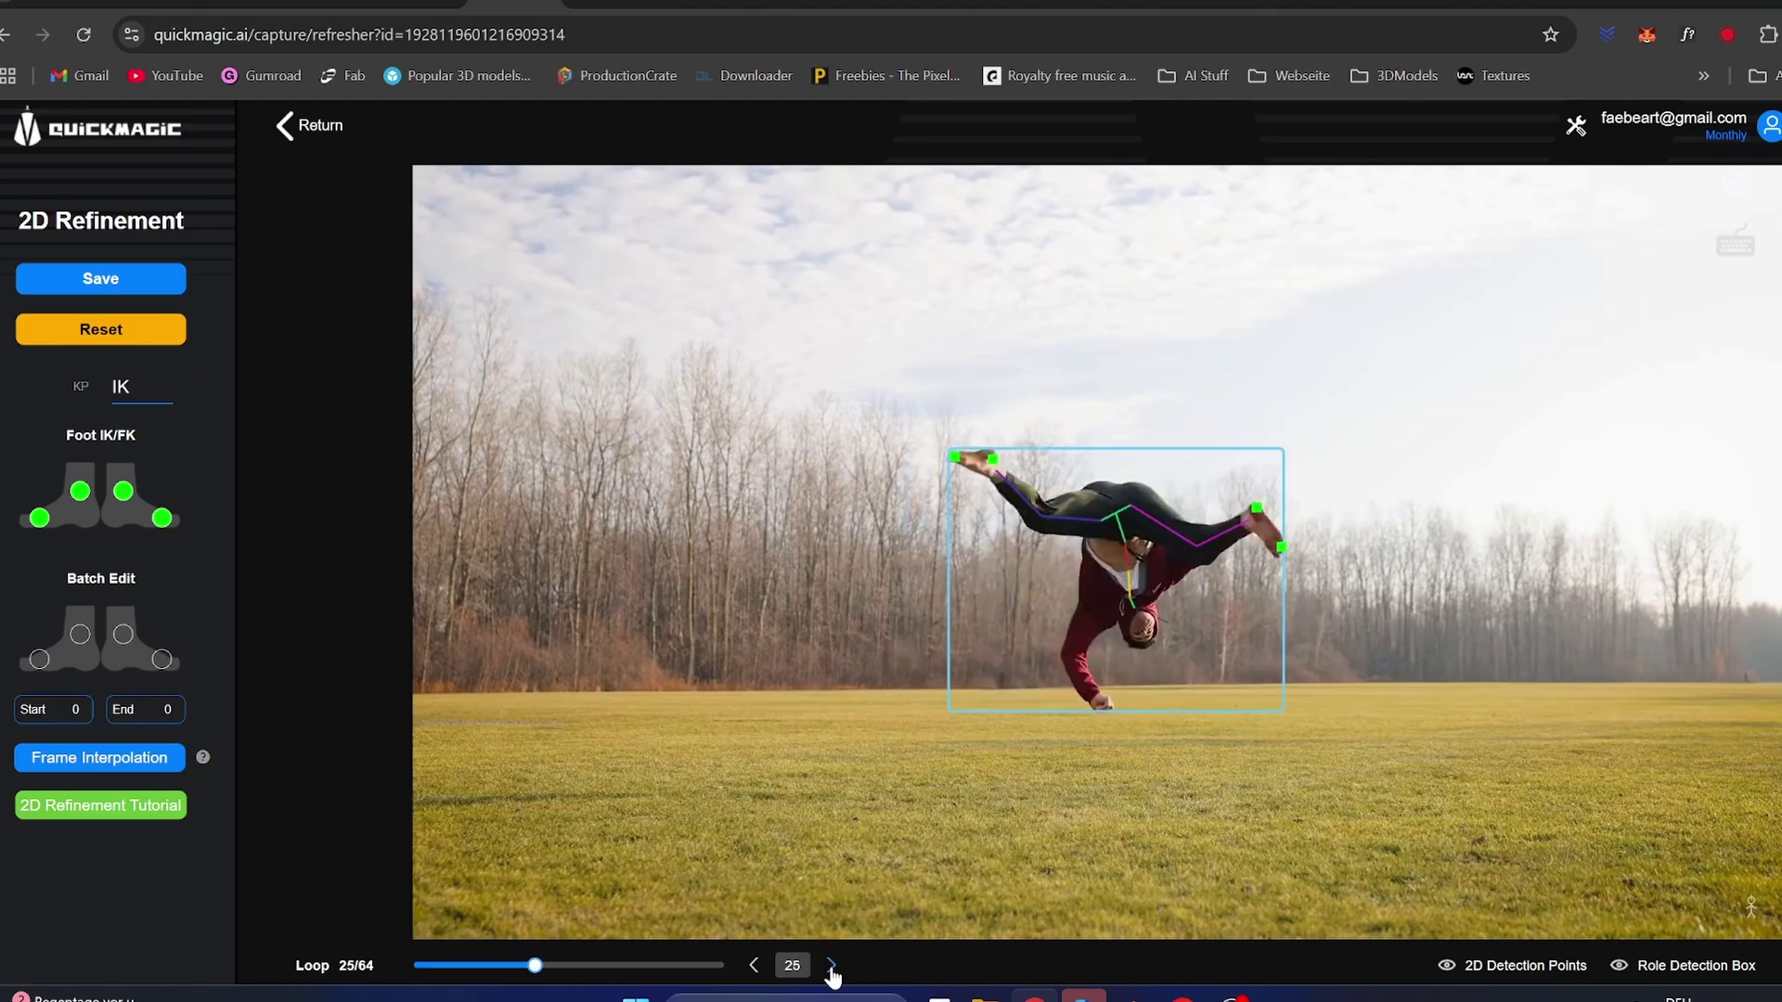
pyautogui.click(832, 967)
pyautogui.click(831, 966)
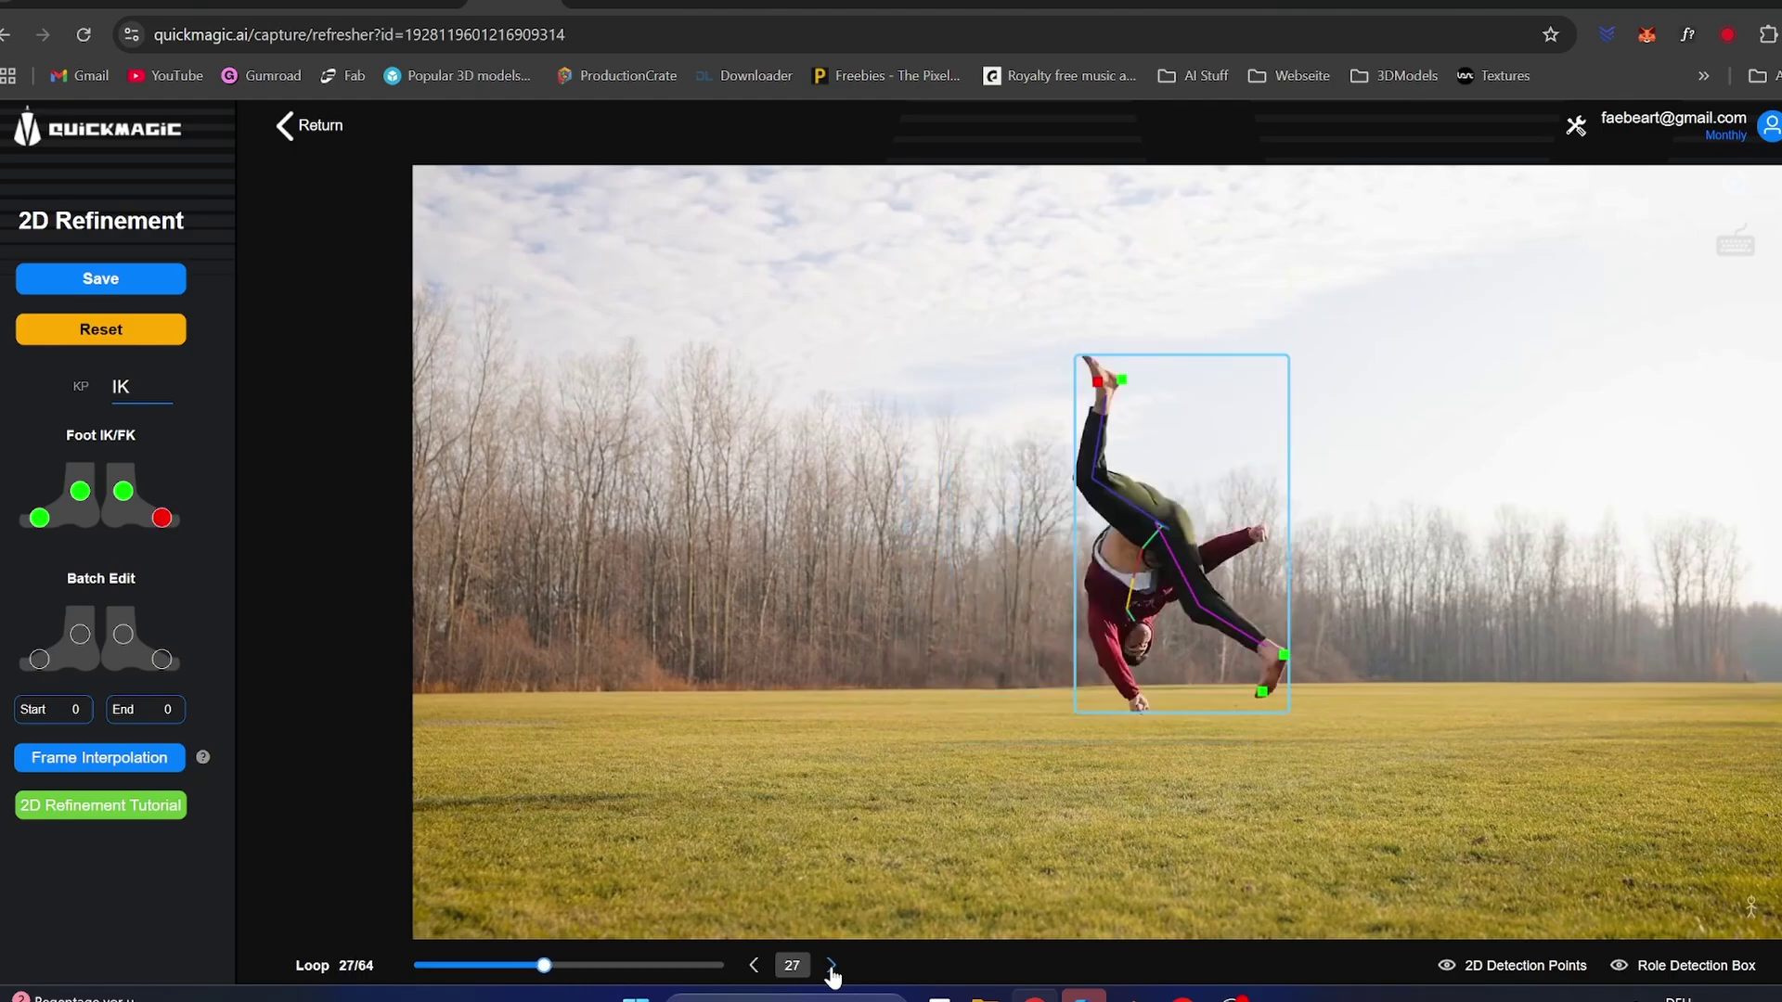
pyautogui.click(167, 519)
pyautogui.click(164, 518)
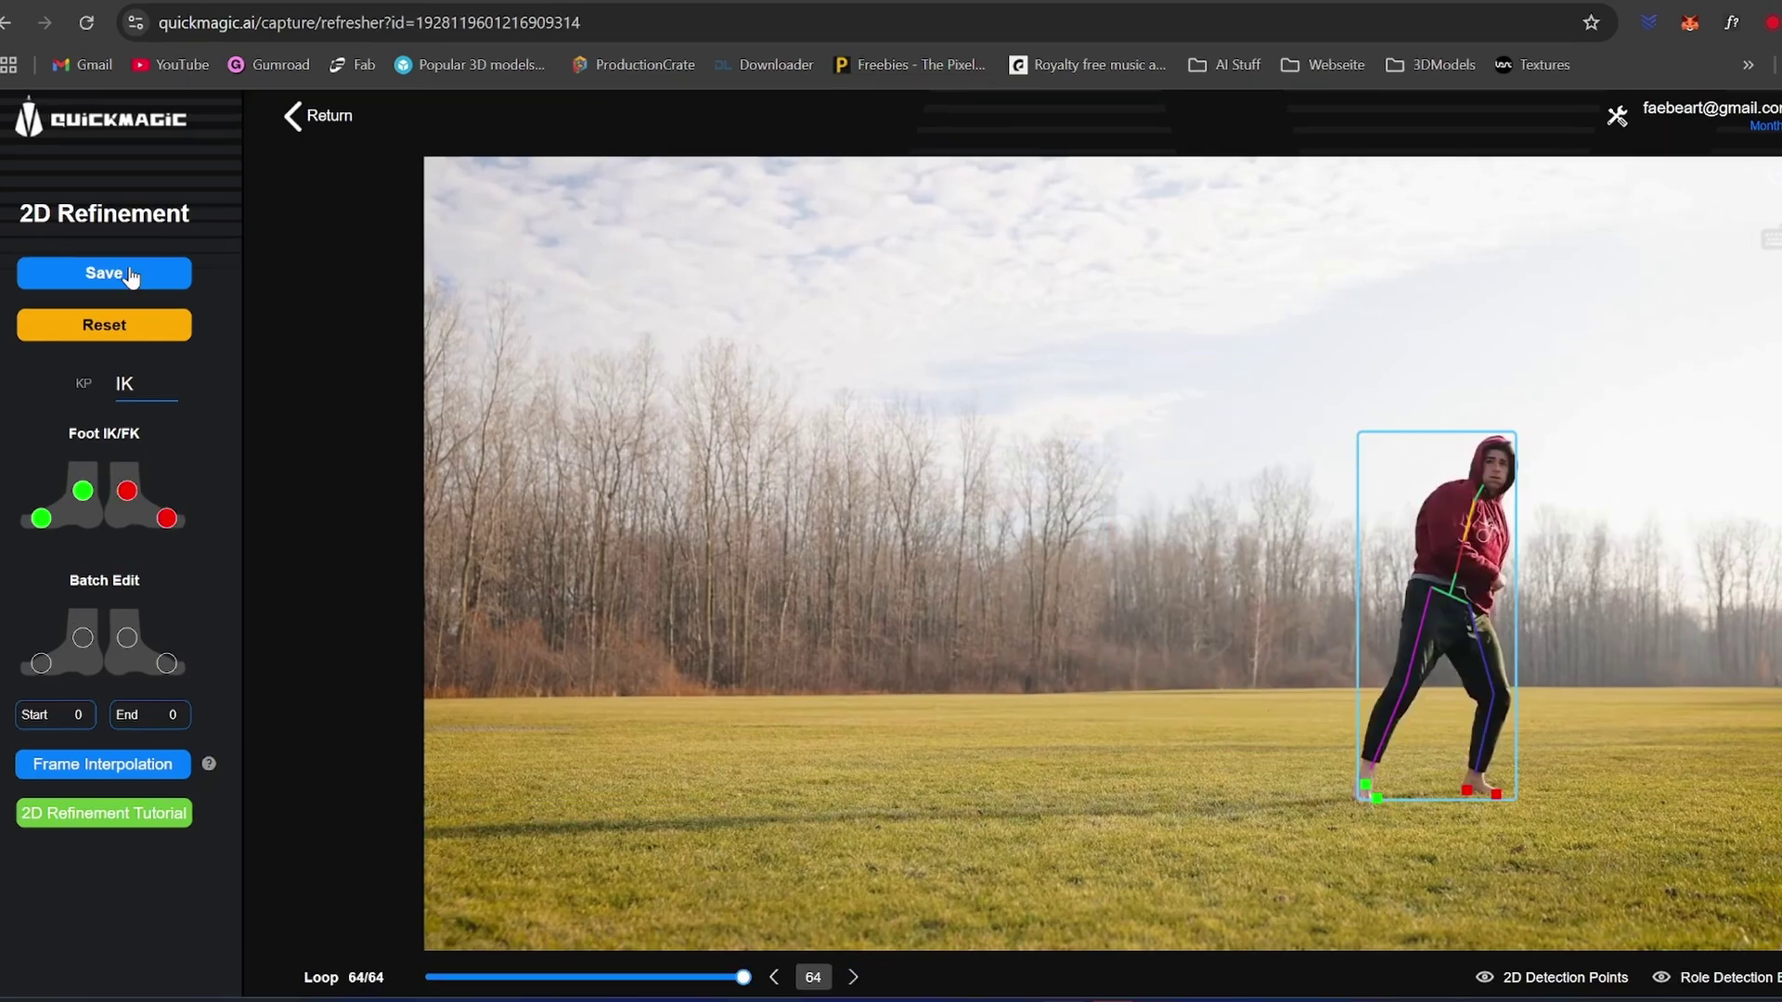
pyautogui.click(130, 277)
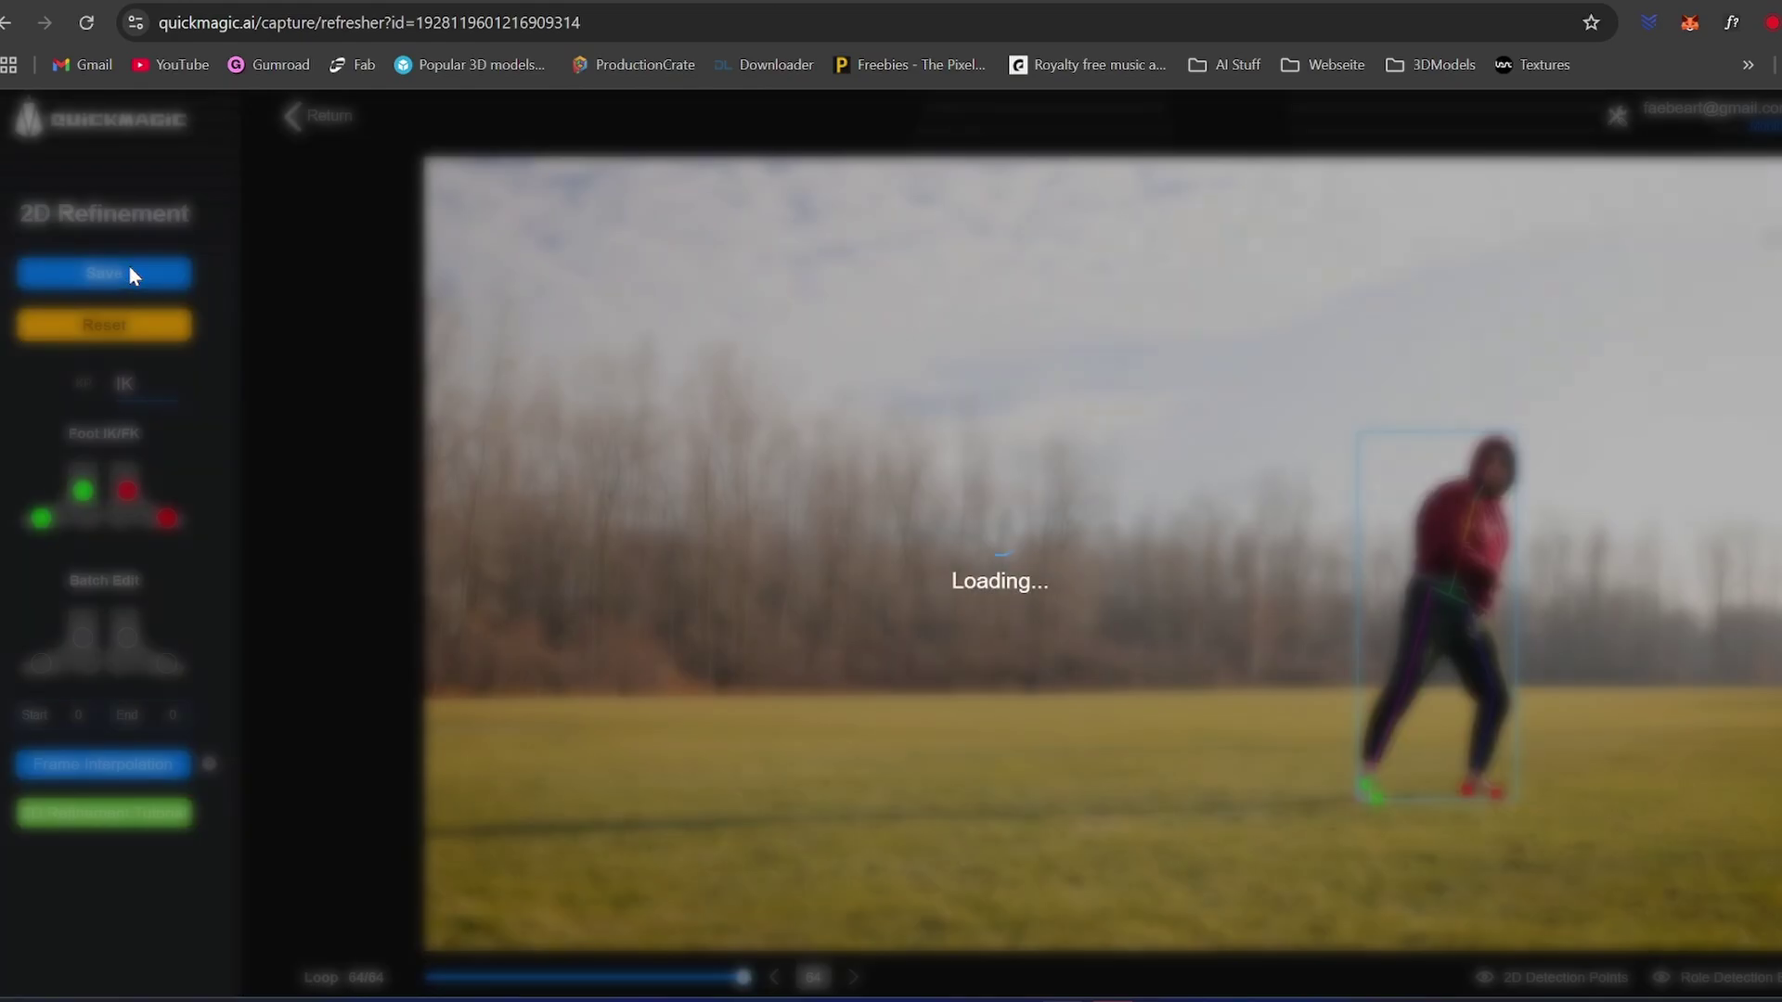
pyautogui.click(144, 376)
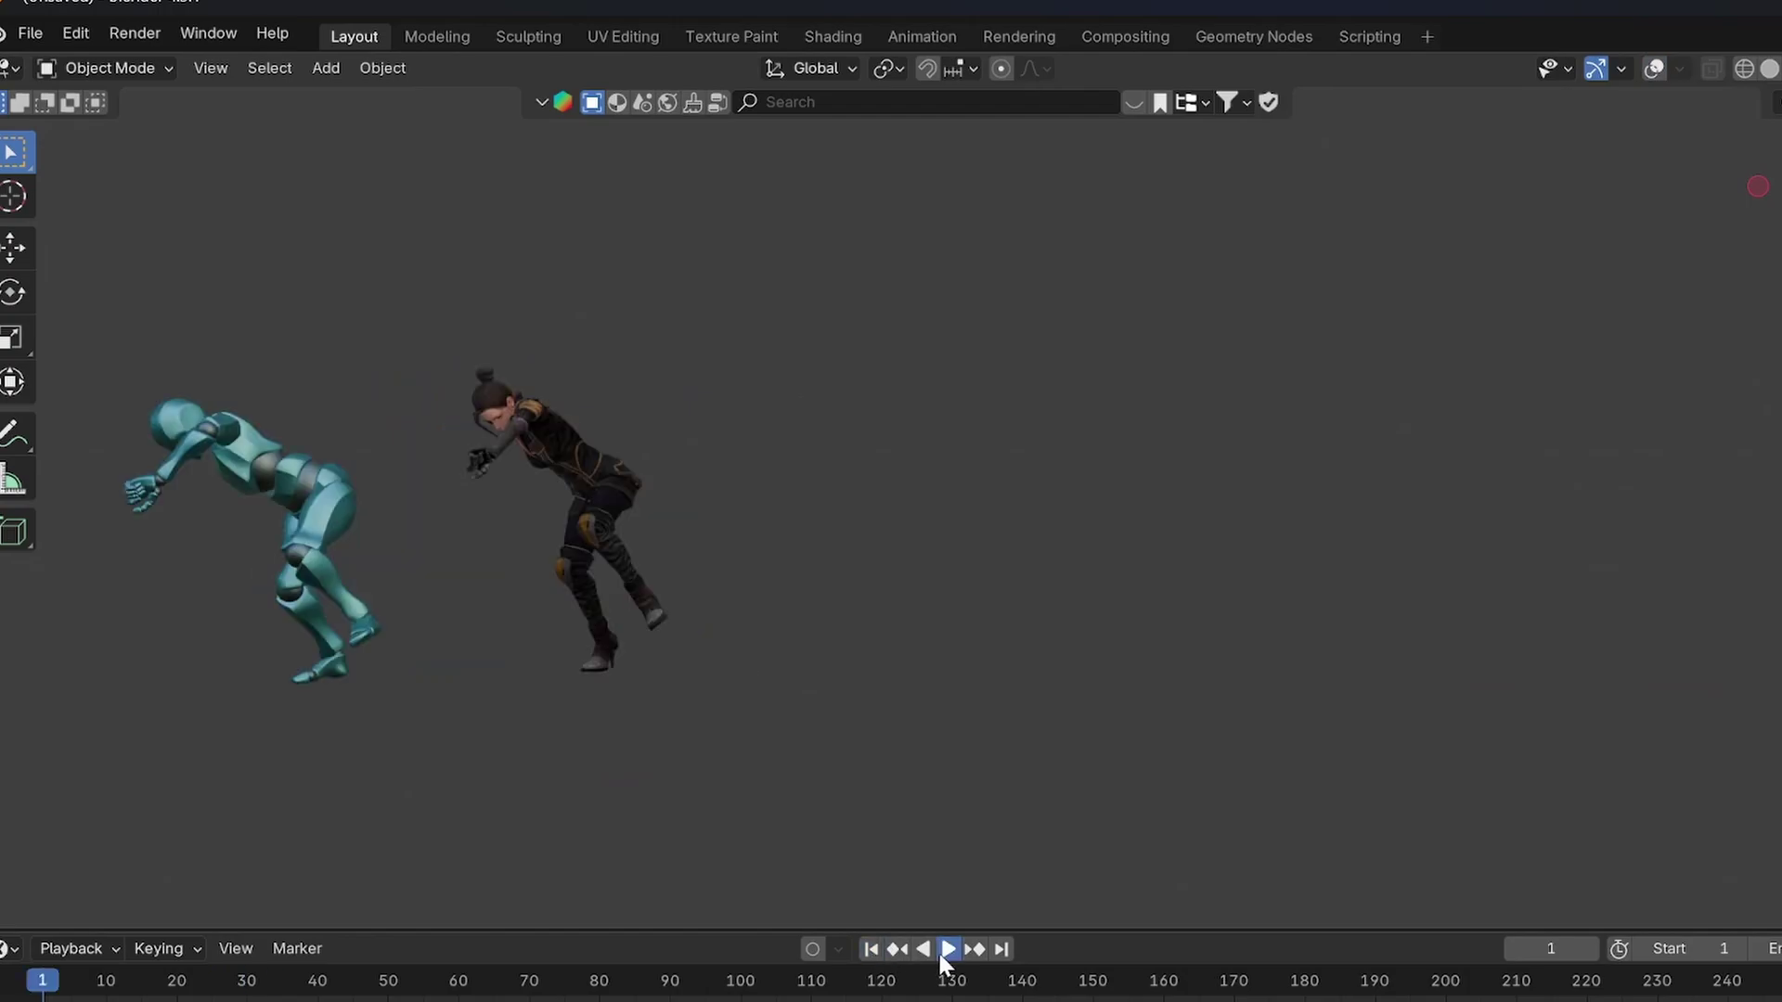
# Move the animated armature -1.698 m along the X axis
pyautogui.click(870, 948)
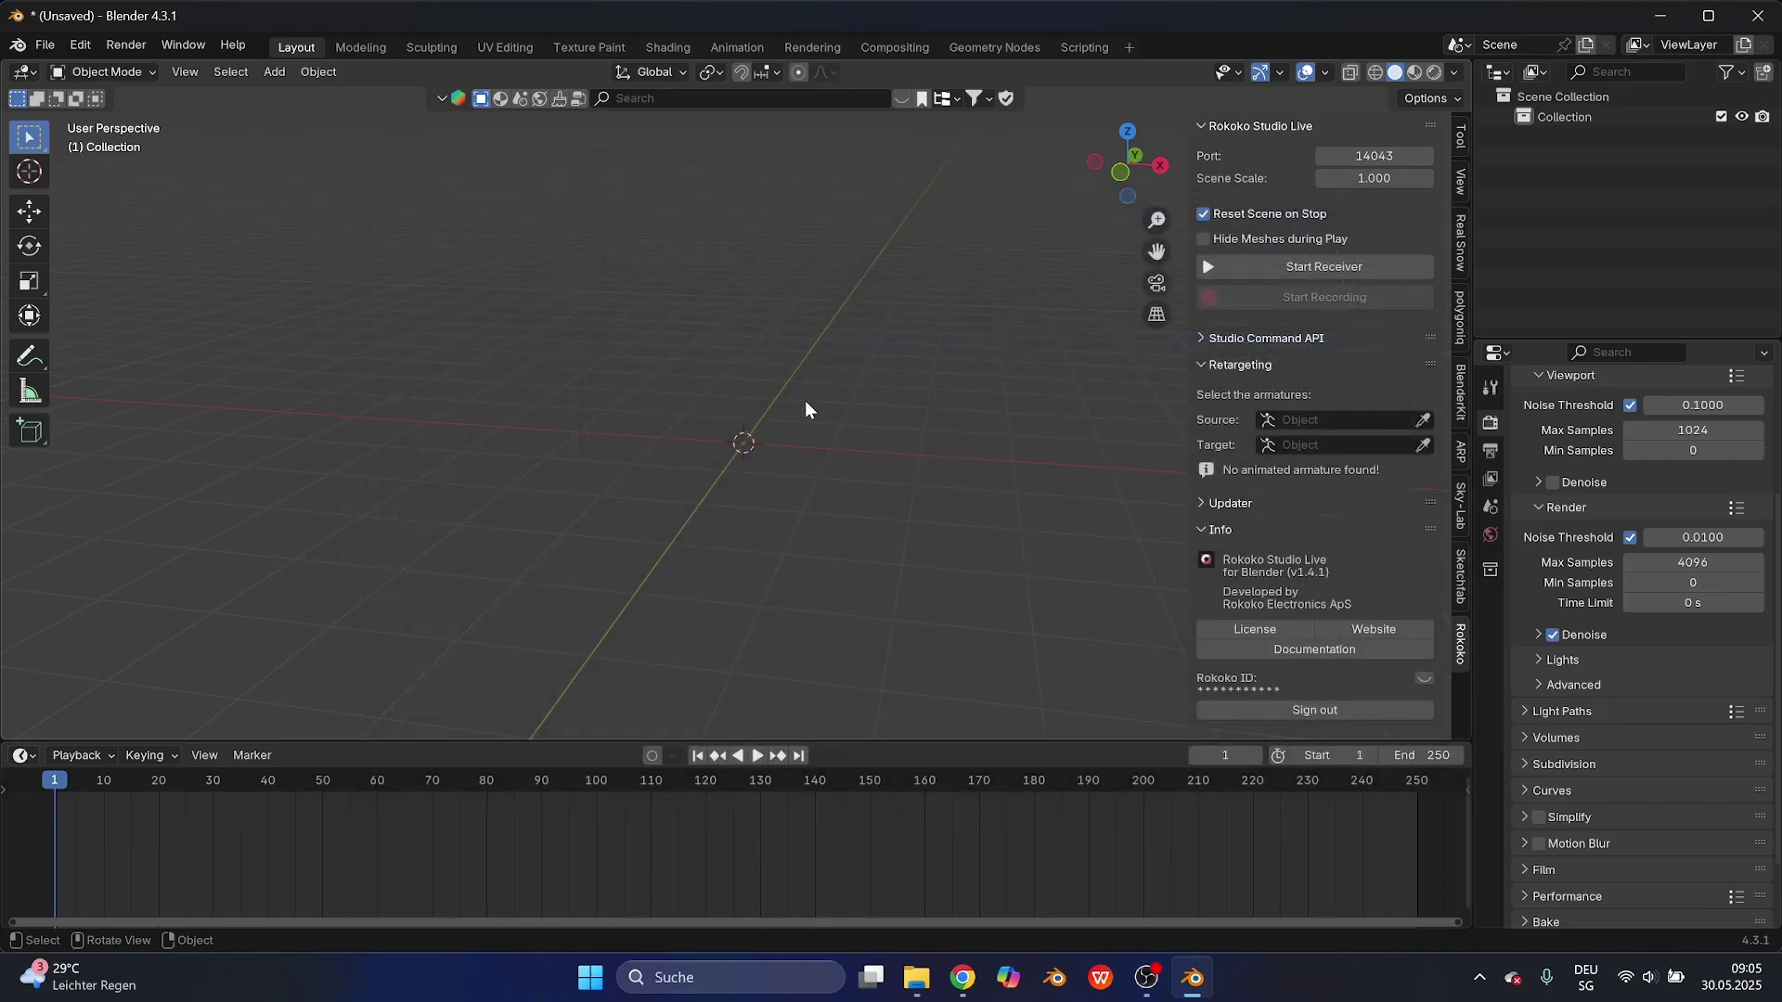
pyautogui.hotkey('ctrl', 'v')
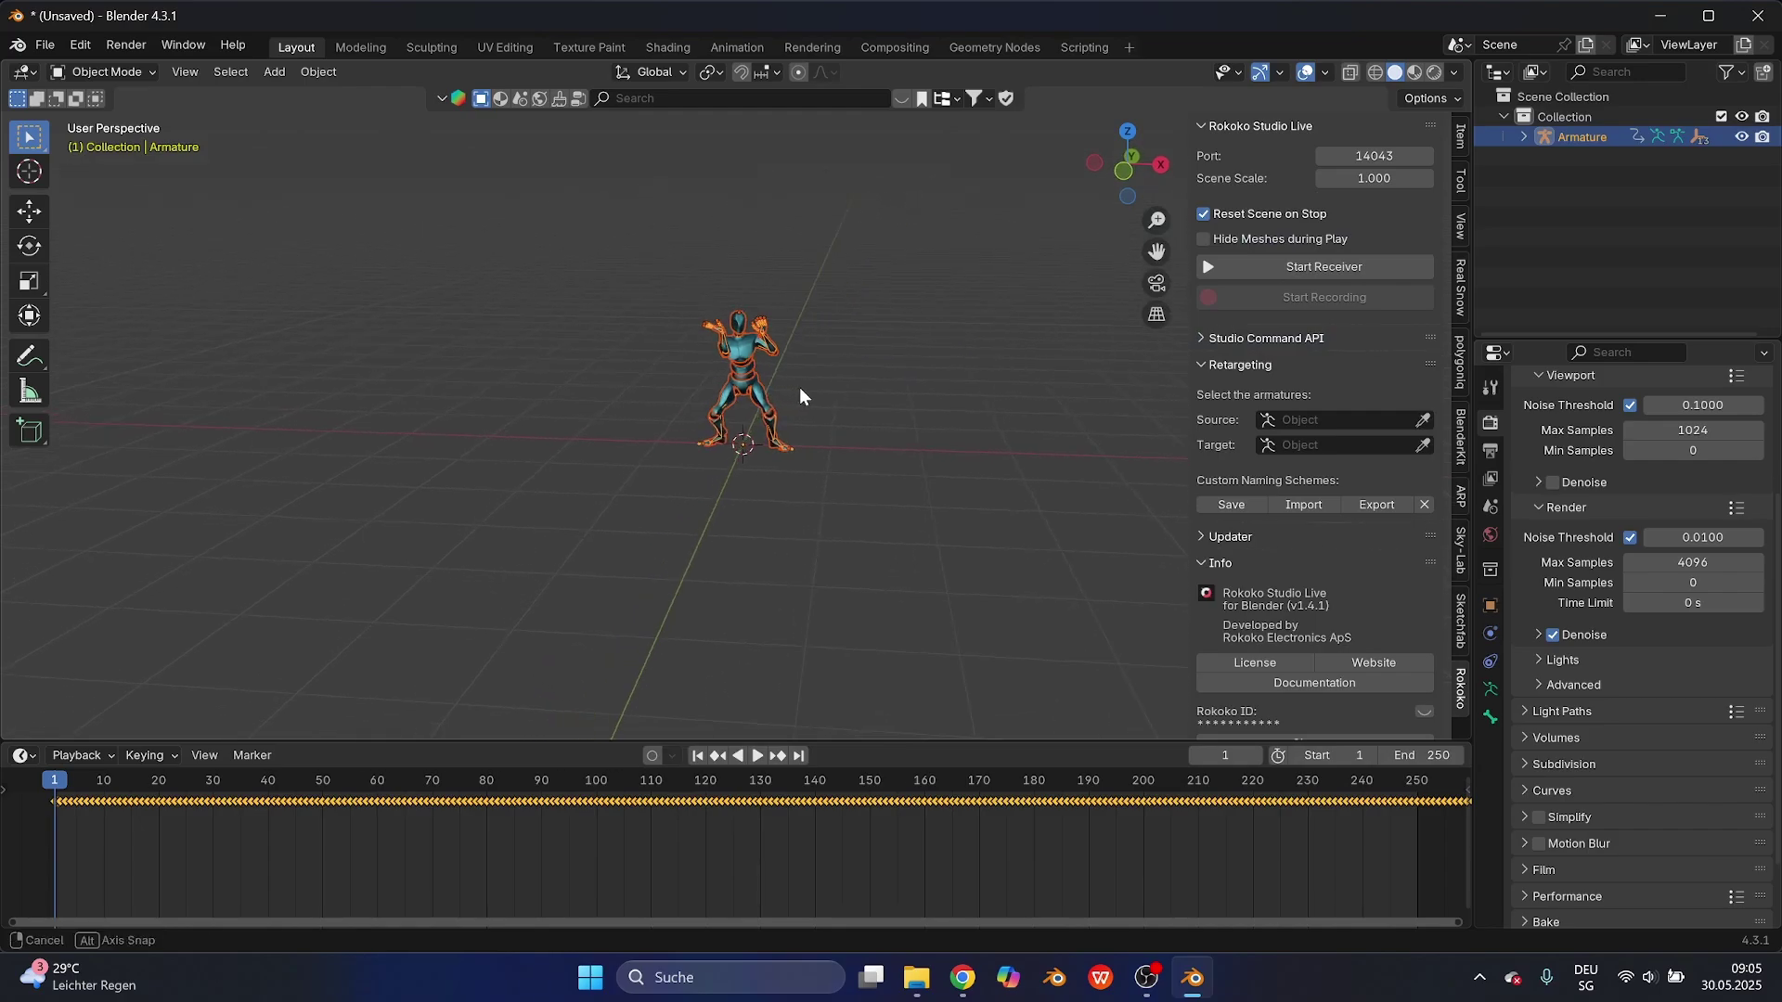
pyautogui.press('g')
pyautogui.press('x')
pyautogui.click(655, 388)
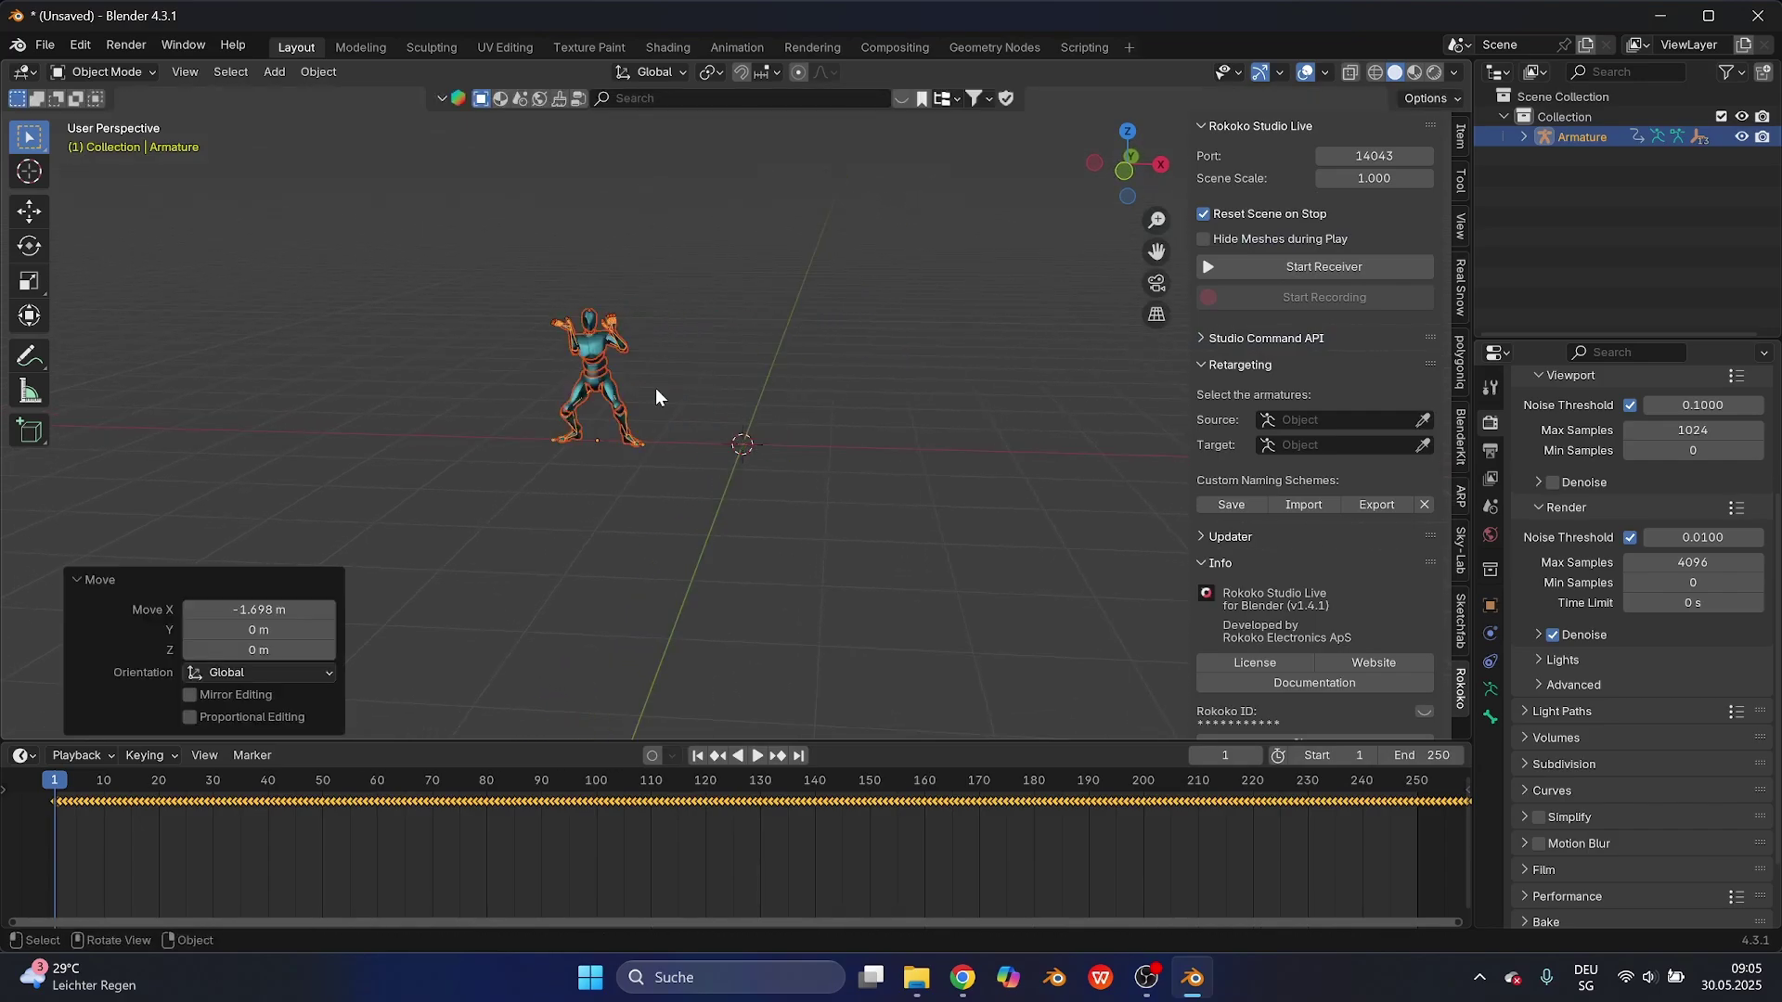
pyautogui.scroll(3, 683, 390)
pyautogui.click(48, 44)
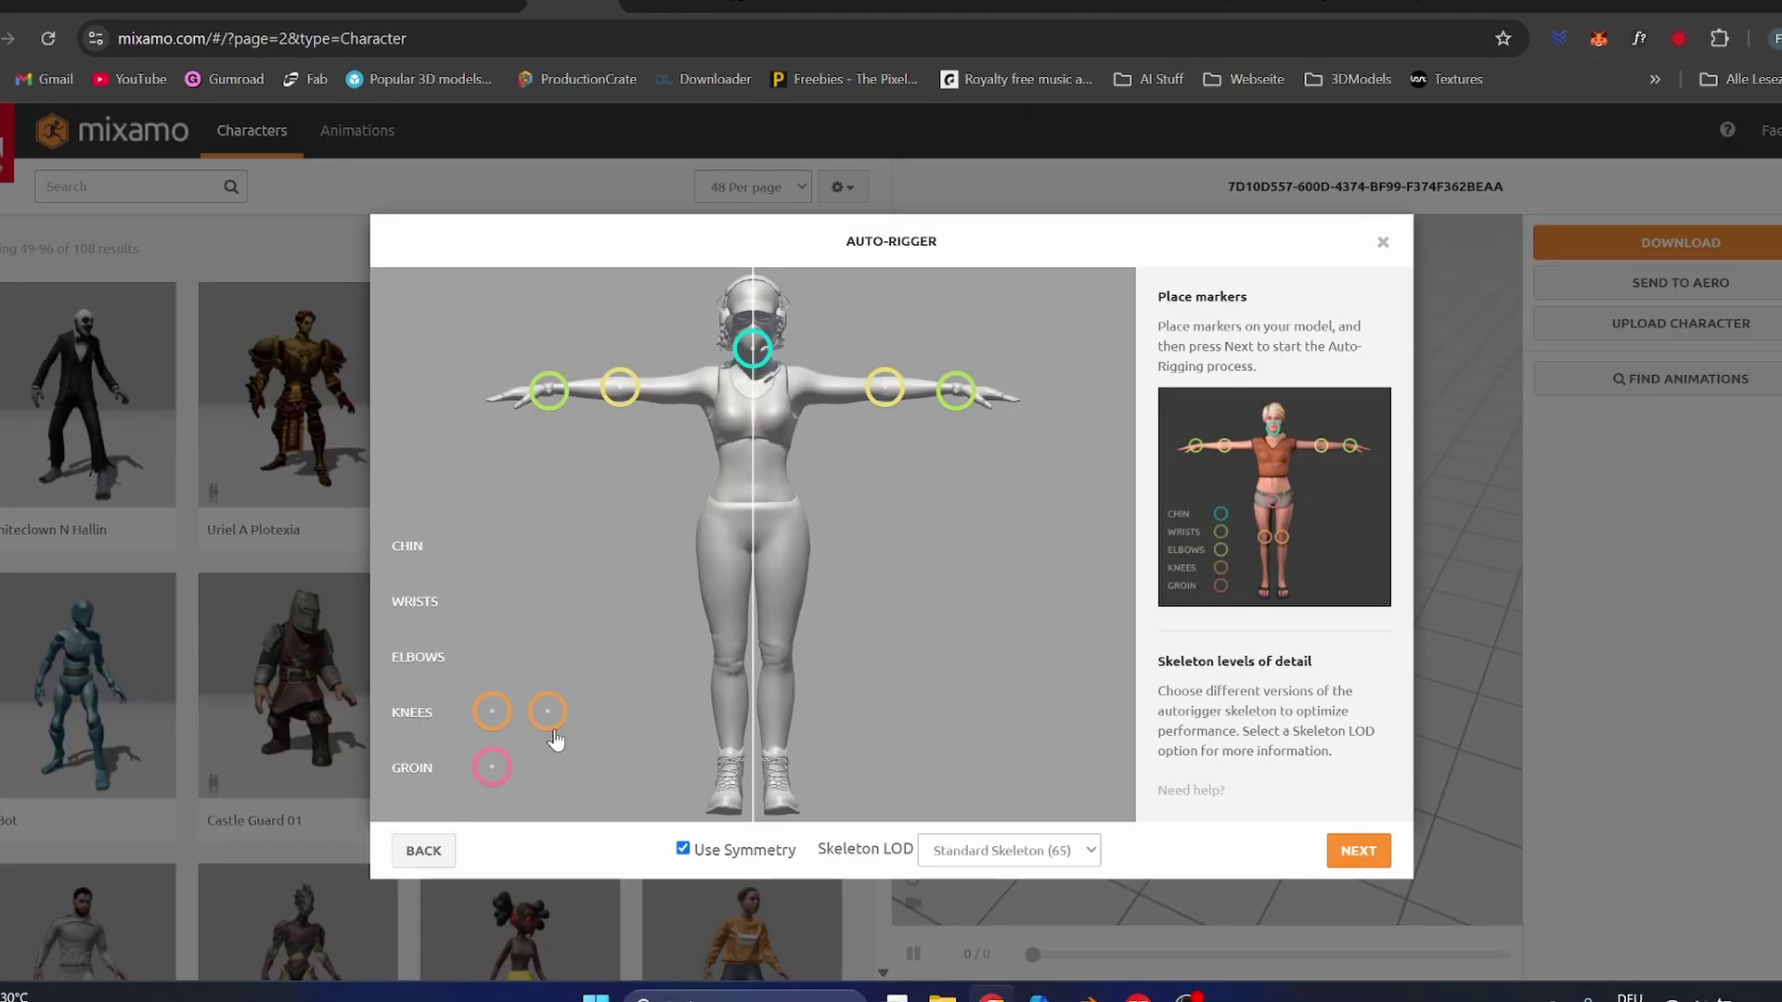
# Set the knee marker and accept the Mixamo auto-rig, then read Rokoko's Blender retargeting page
pyautogui.moveTo(557, 739); pyautogui.dragTo(708, 684)
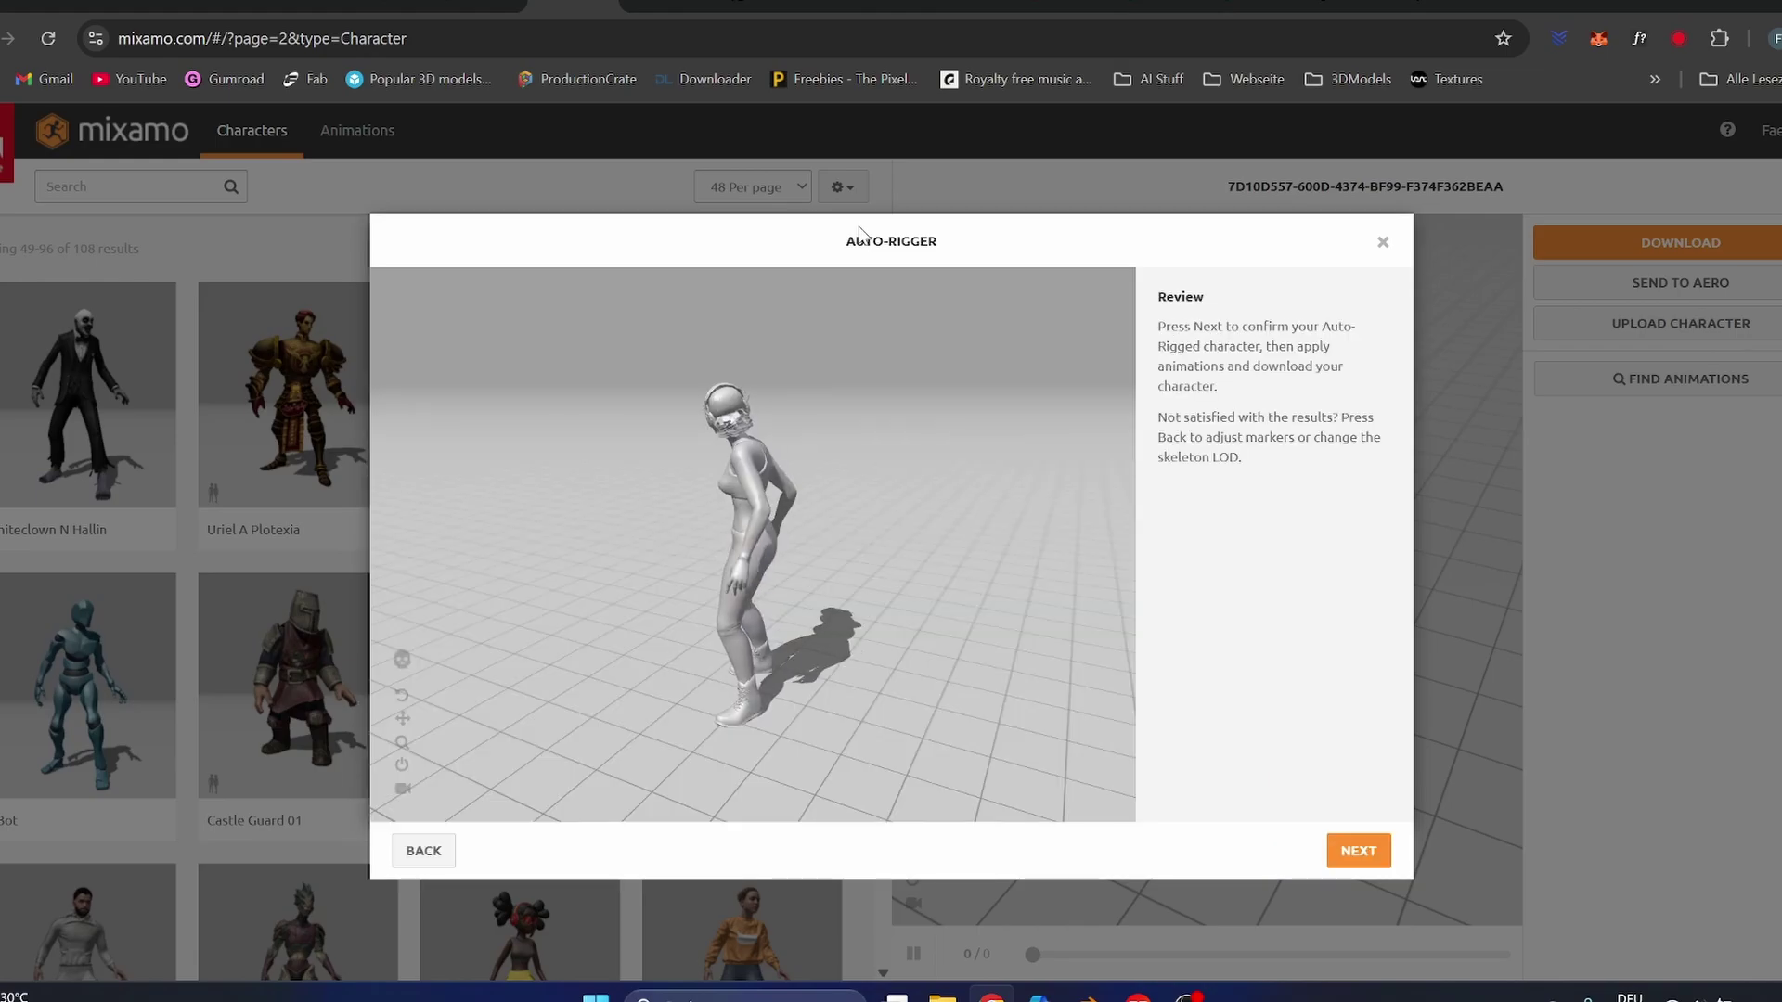
pyautogui.click(1358, 850)
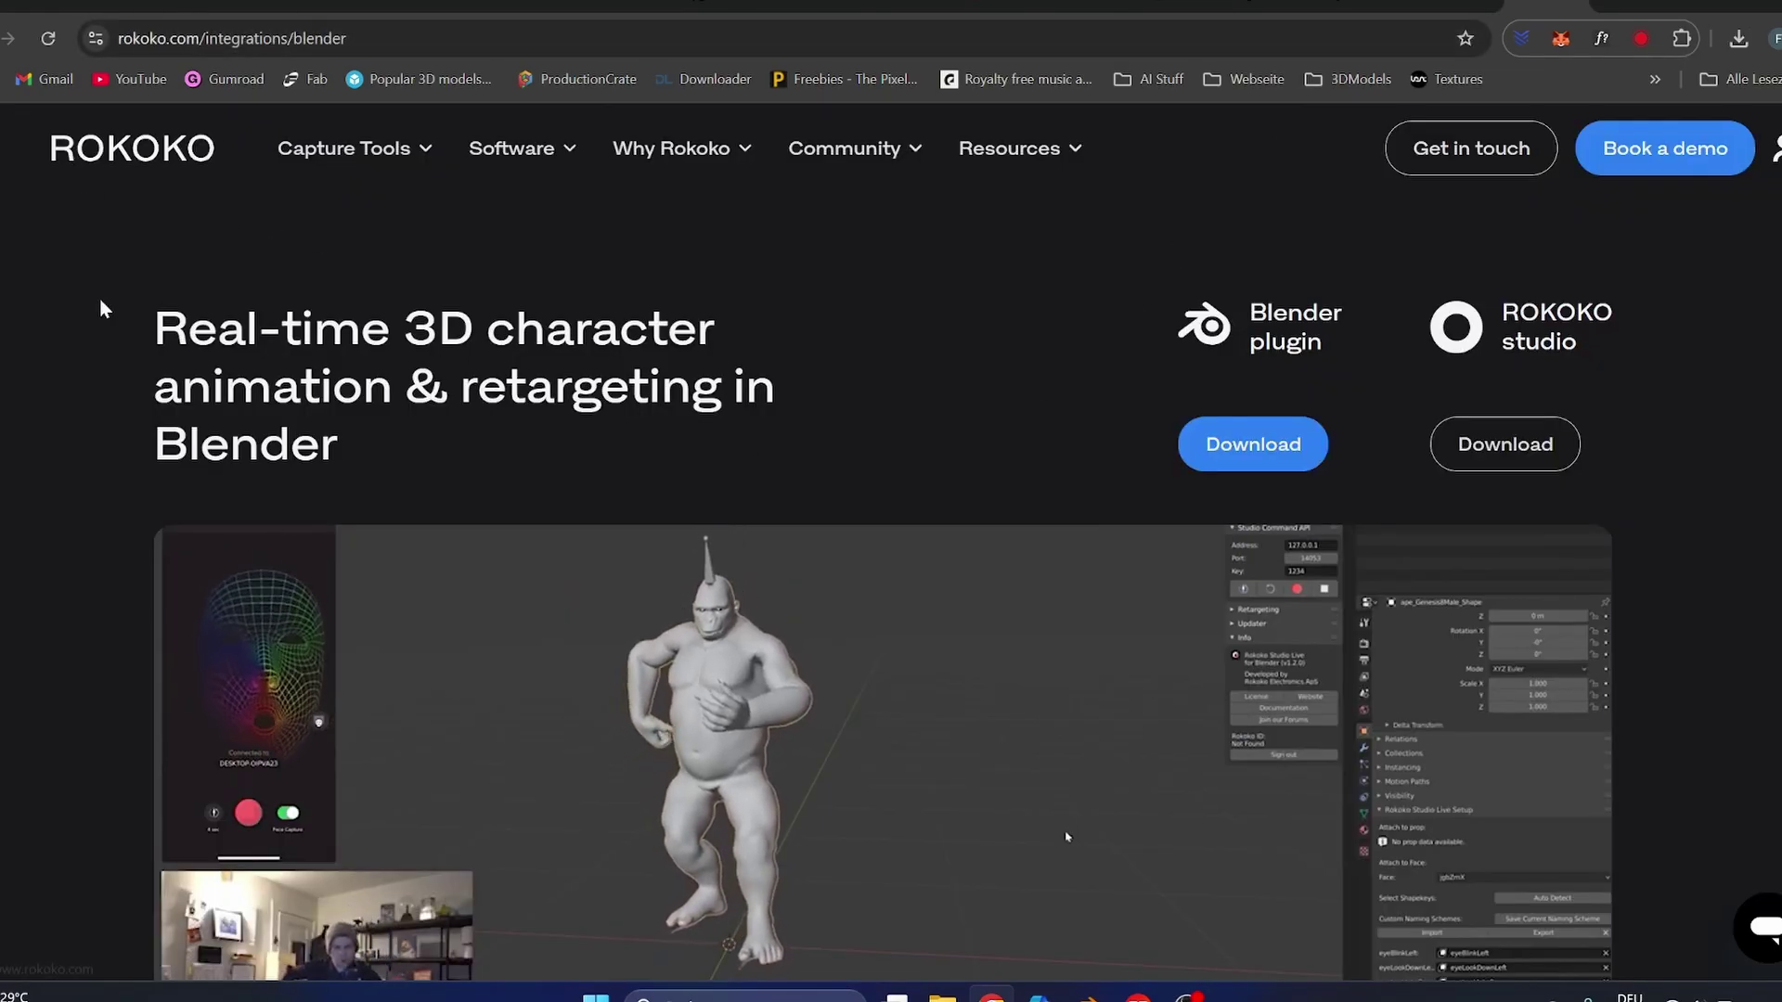
pyautogui.moveTo(159, 330); pyautogui.dragTo(785, 454)
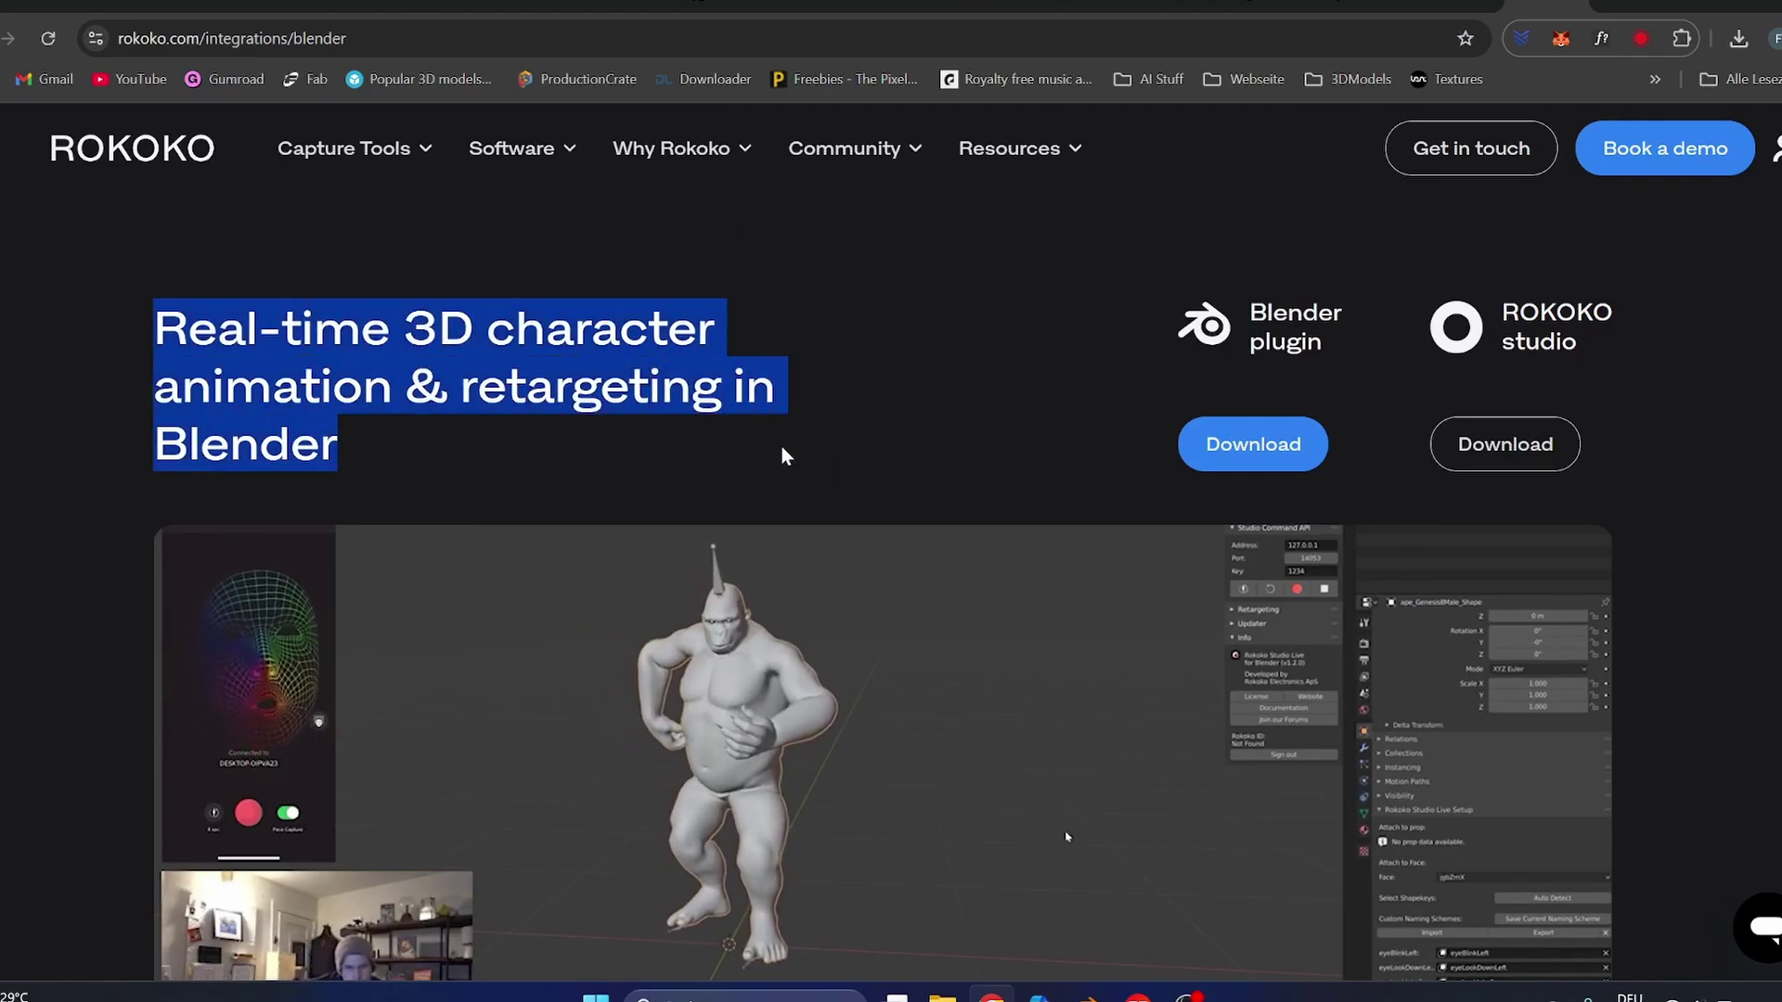
pyautogui.click(782, 455)
pyautogui.scroll(-2, 785, 459)
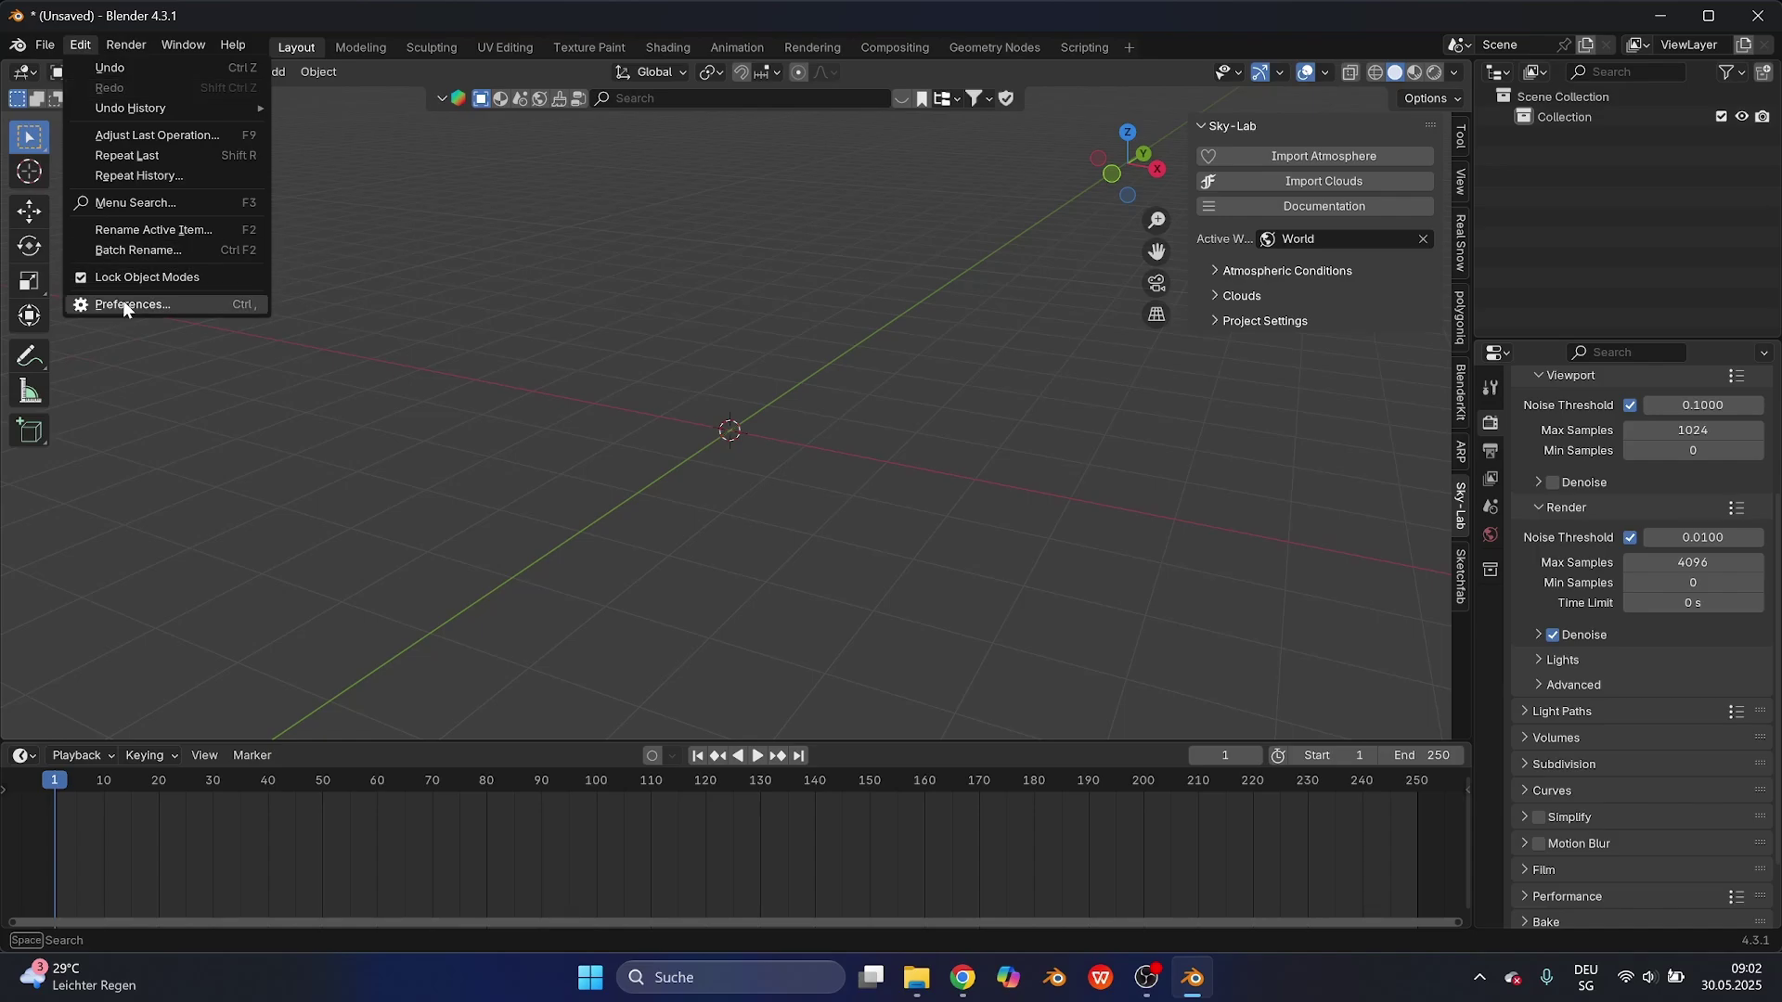
# Install the rokoko-studio-live-blender-master.zip add-on from disk in Preferences
pyautogui.click(126, 307)
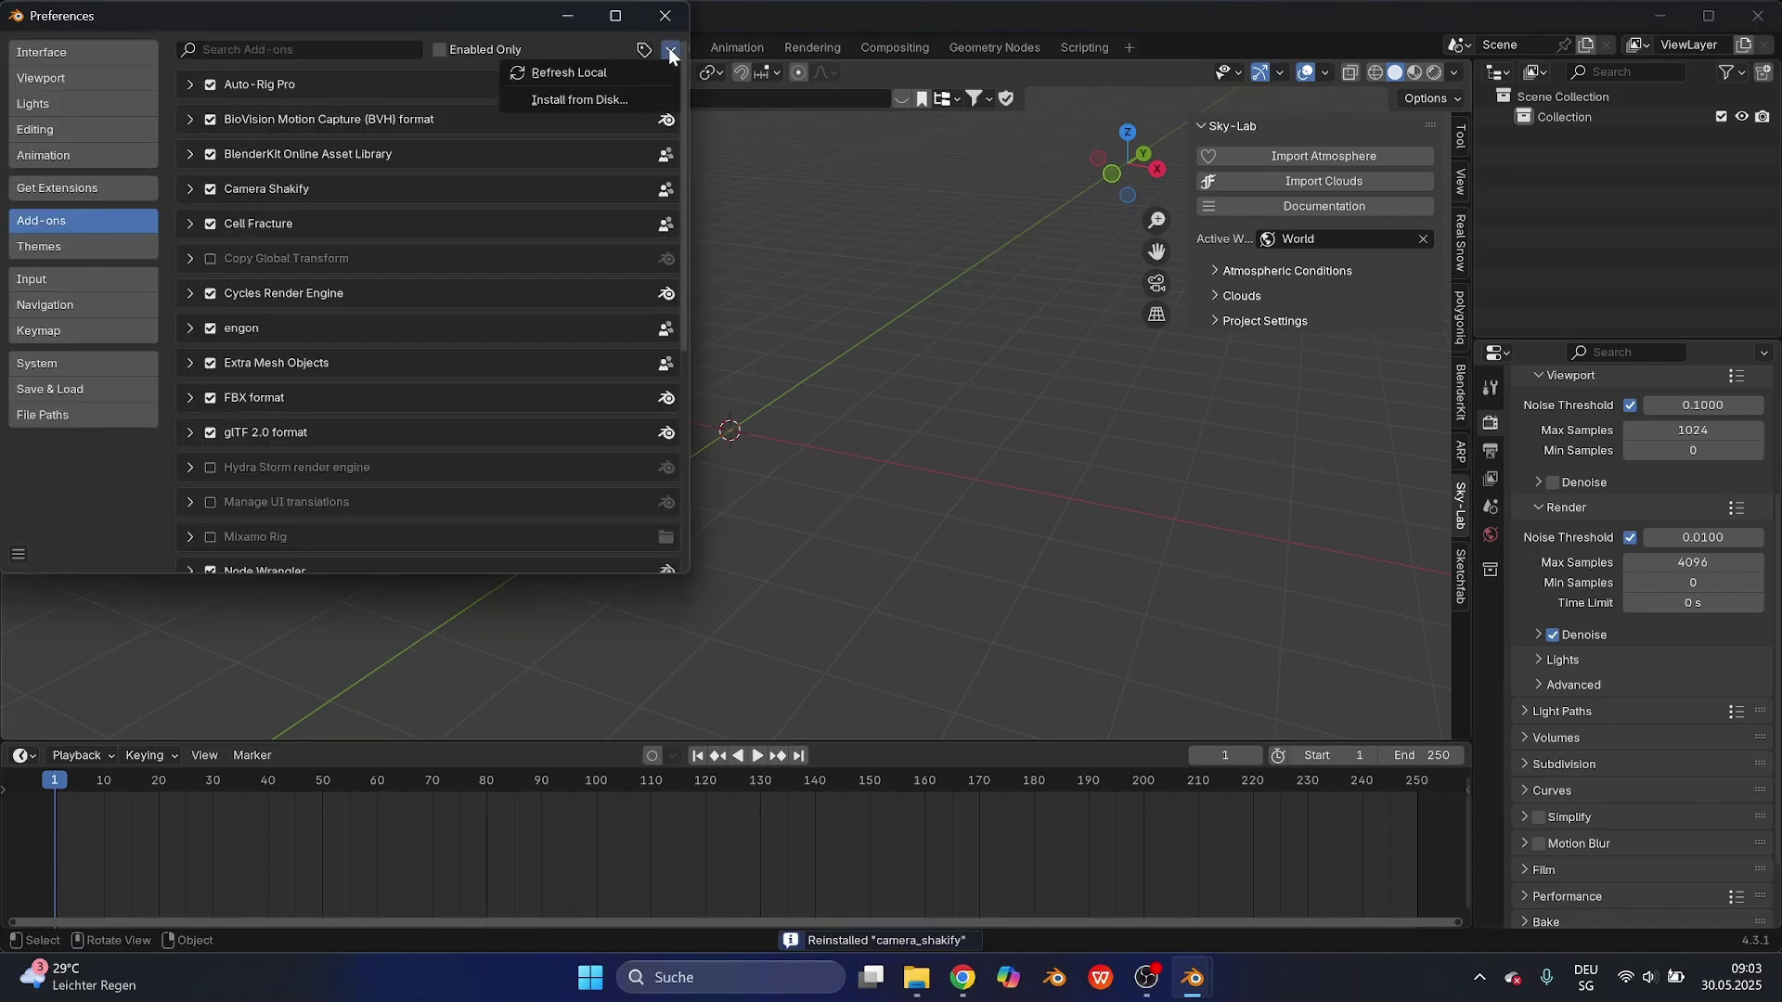
pyautogui.click(625, 97)
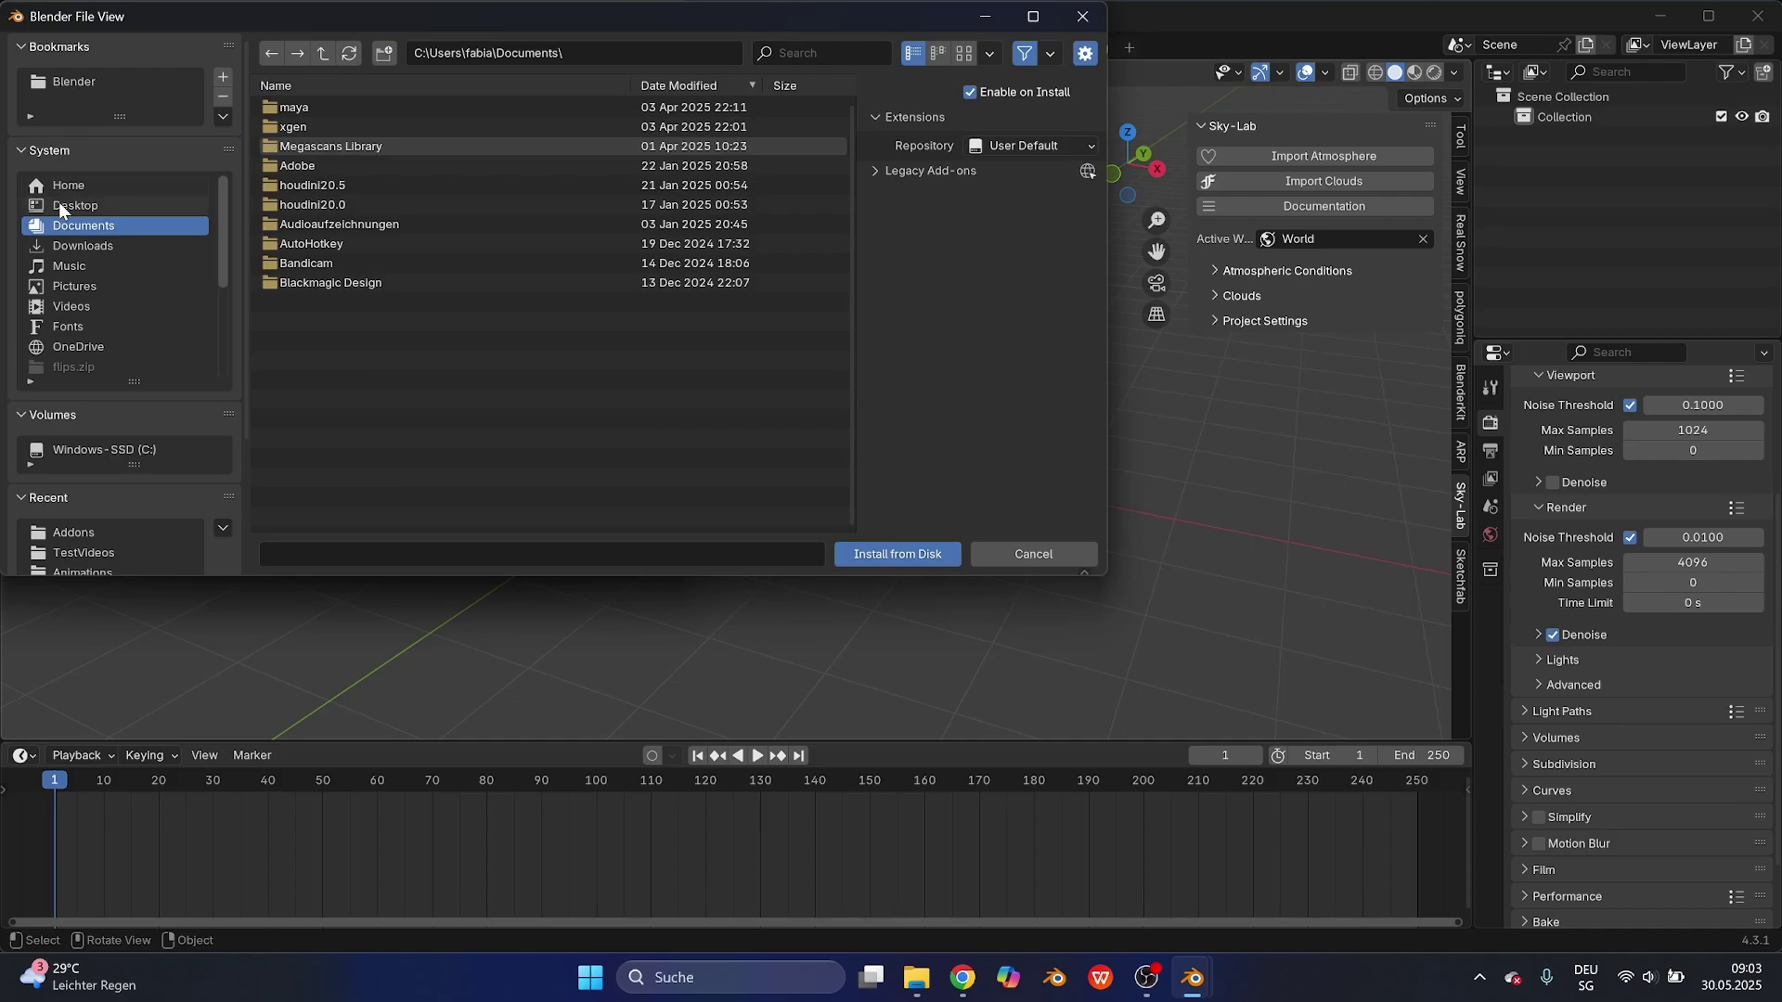
pyautogui.click(73, 532)
pyautogui.click(694, 123)
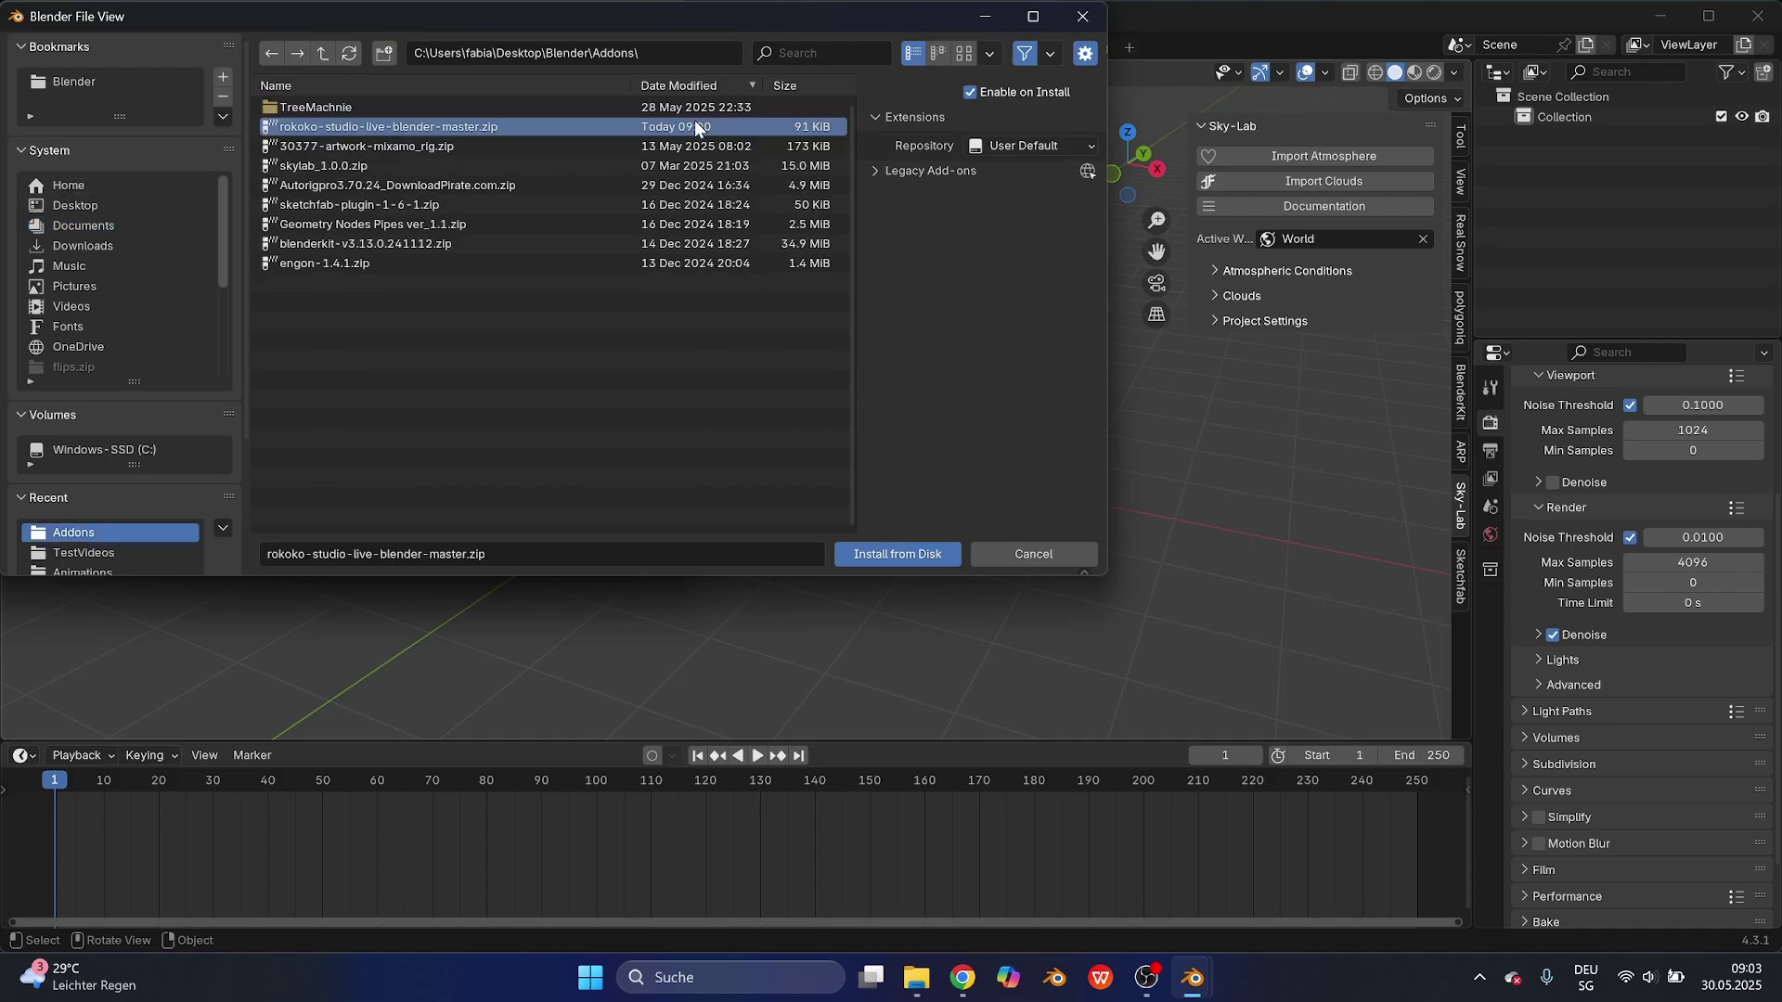
pyautogui.click(900, 554)
# Filter the add-ons for 'rok', then show the Rokoko panel and sign in
pyautogui.click(305, 51)
pyautogui.write('roko')
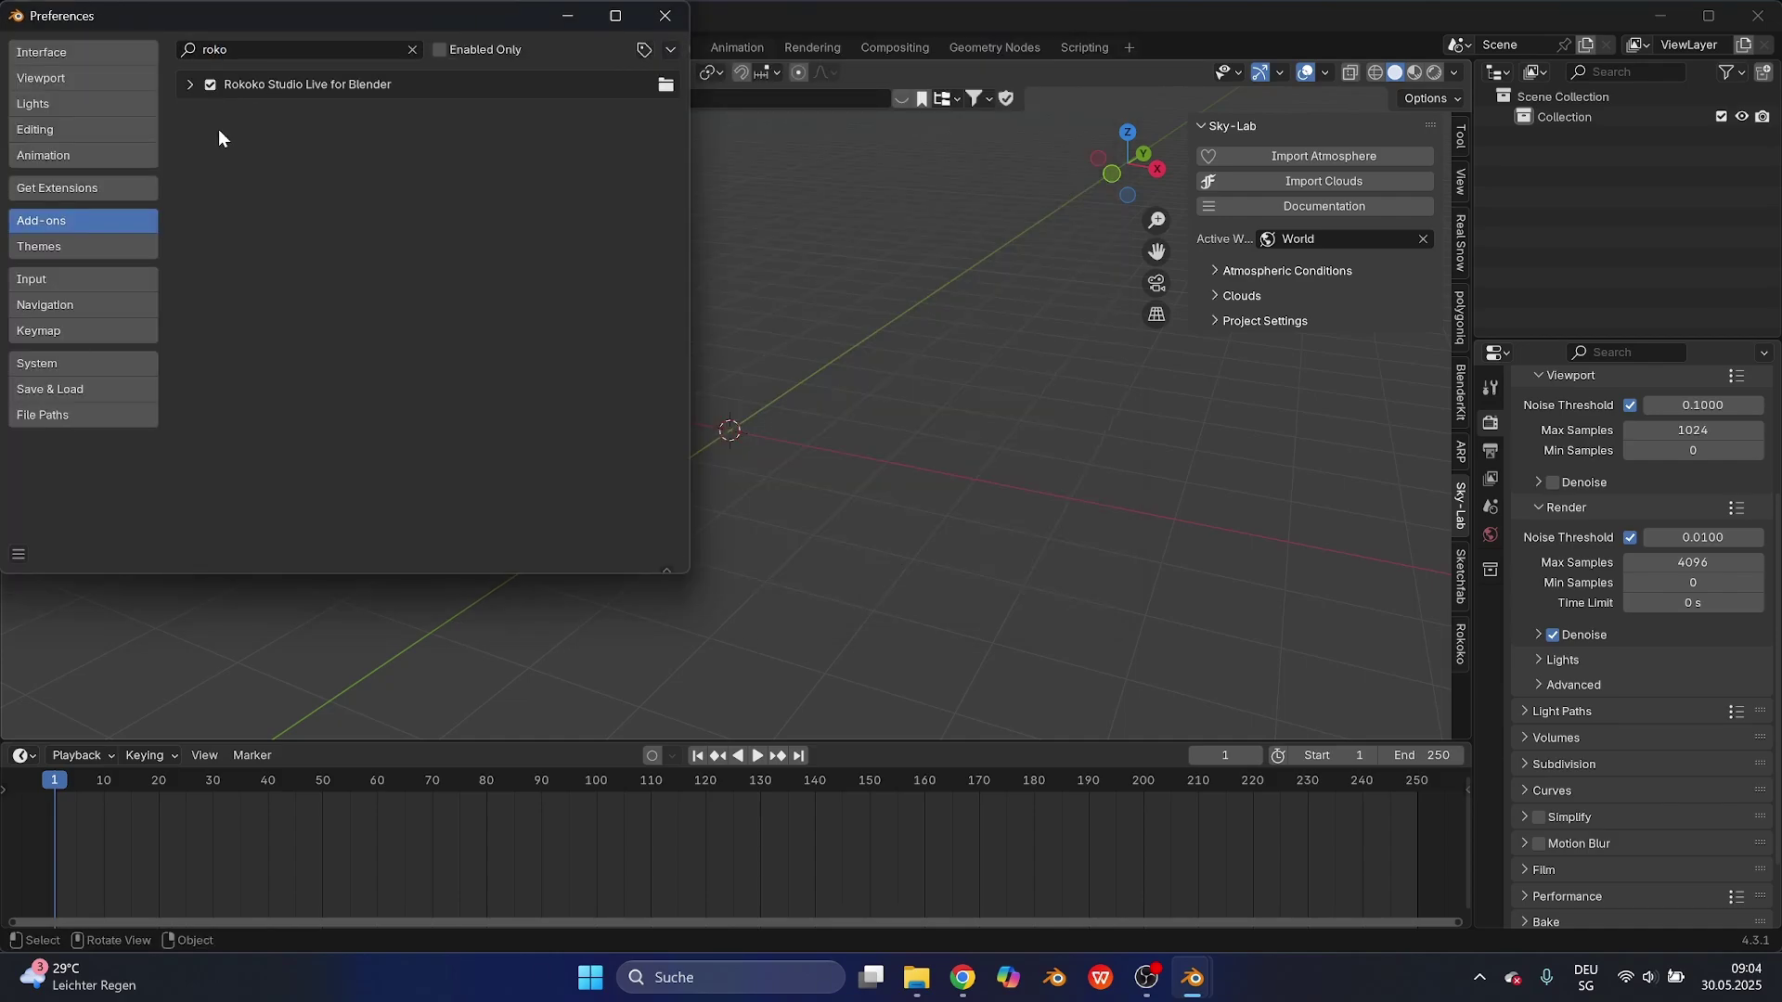
pyautogui.click(664, 17)
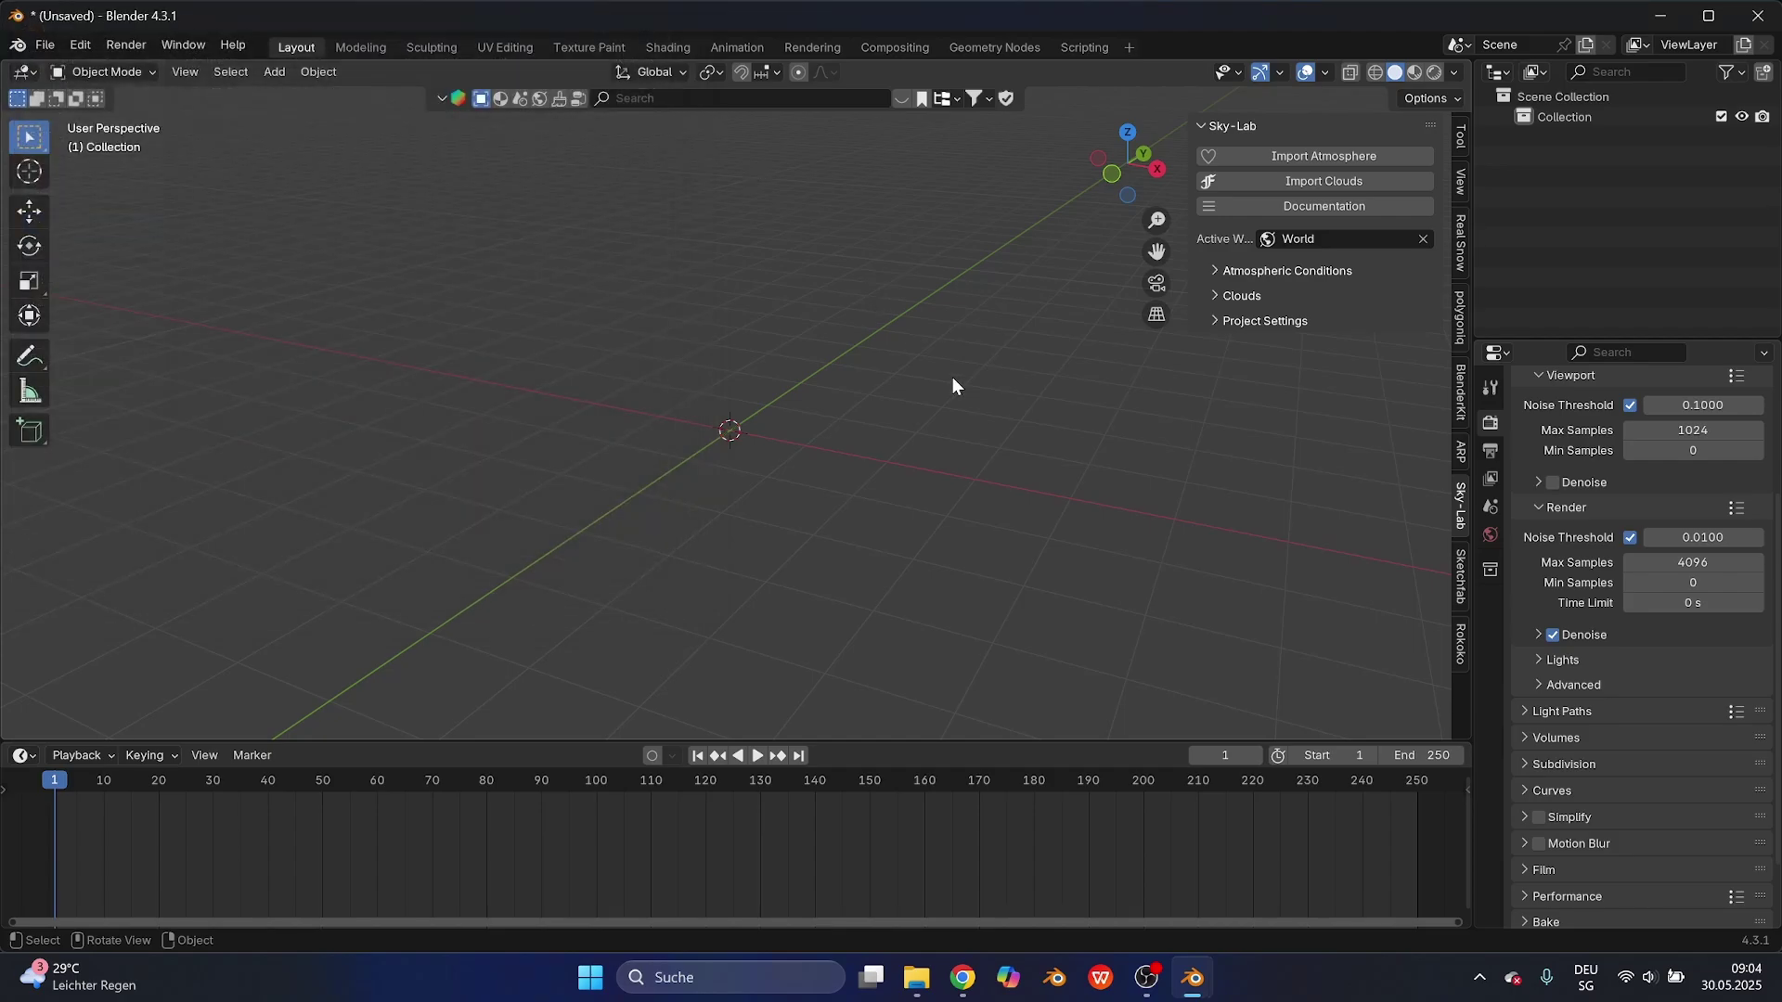
pyautogui.click(1461, 650)
pyautogui.click(1386, 167)
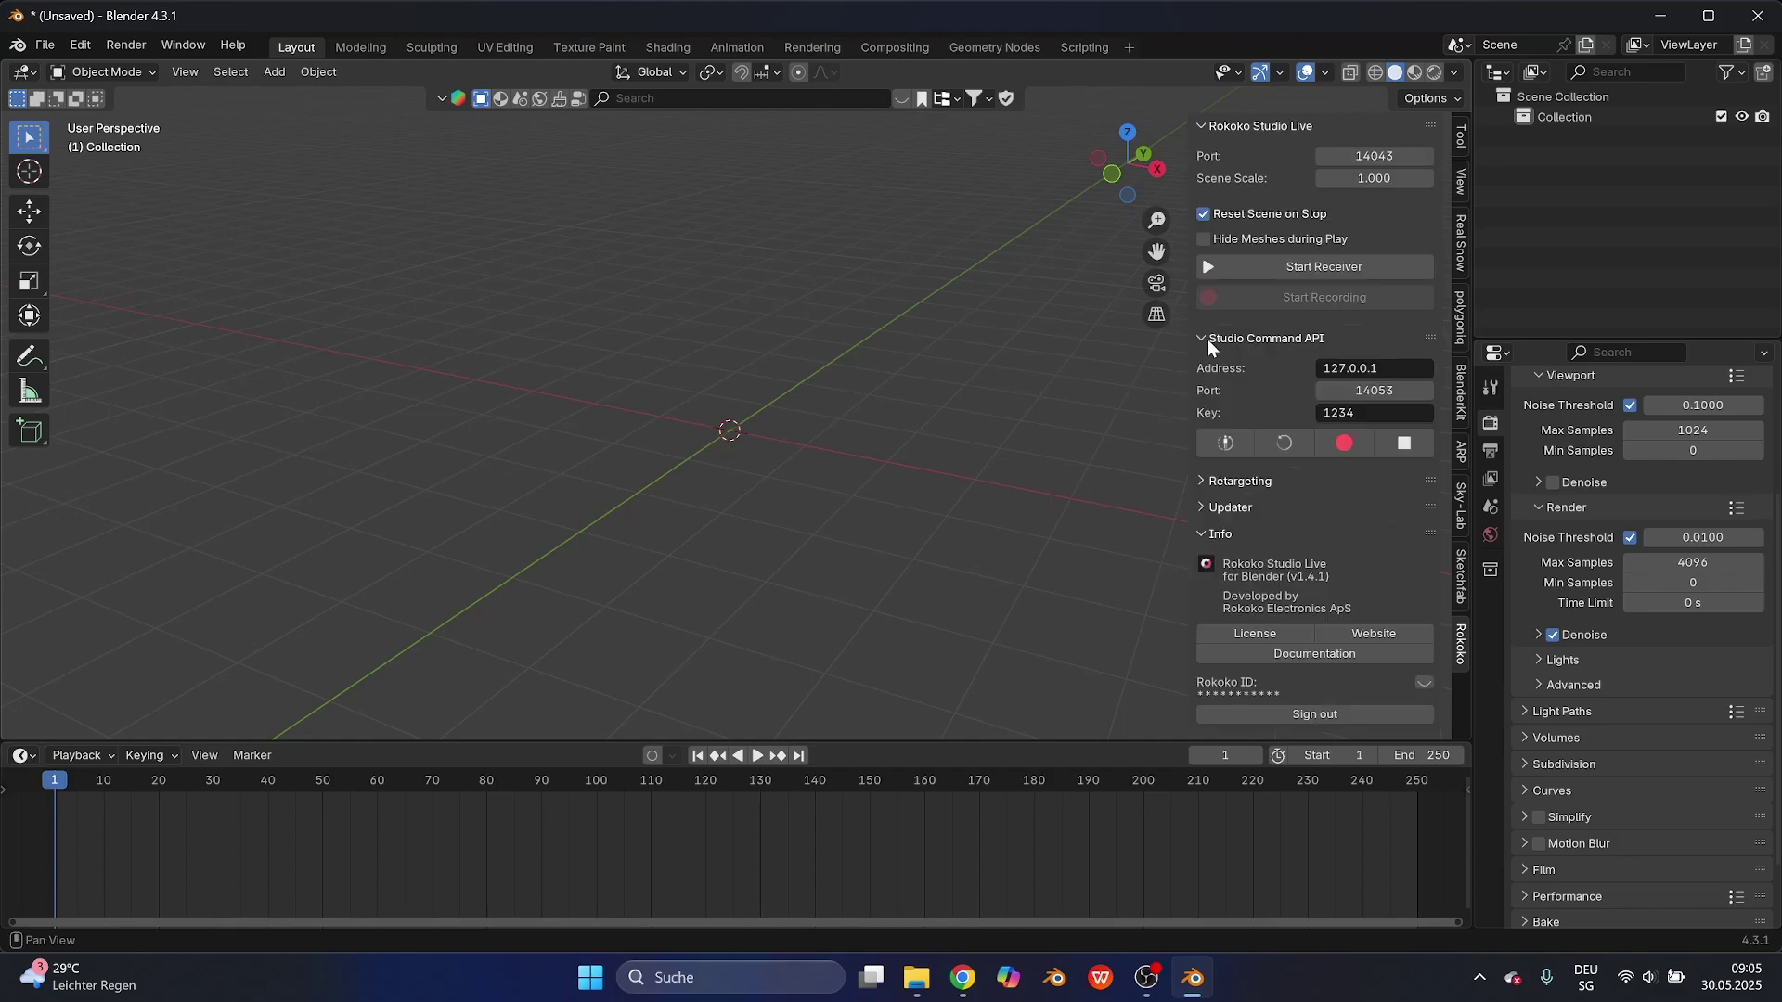
# In Rokoko Retargeting, map Armature onto target Armature.001 via a built bone list, then retarget
pyautogui.click(1206, 338)
pyautogui.click(1223, 363)
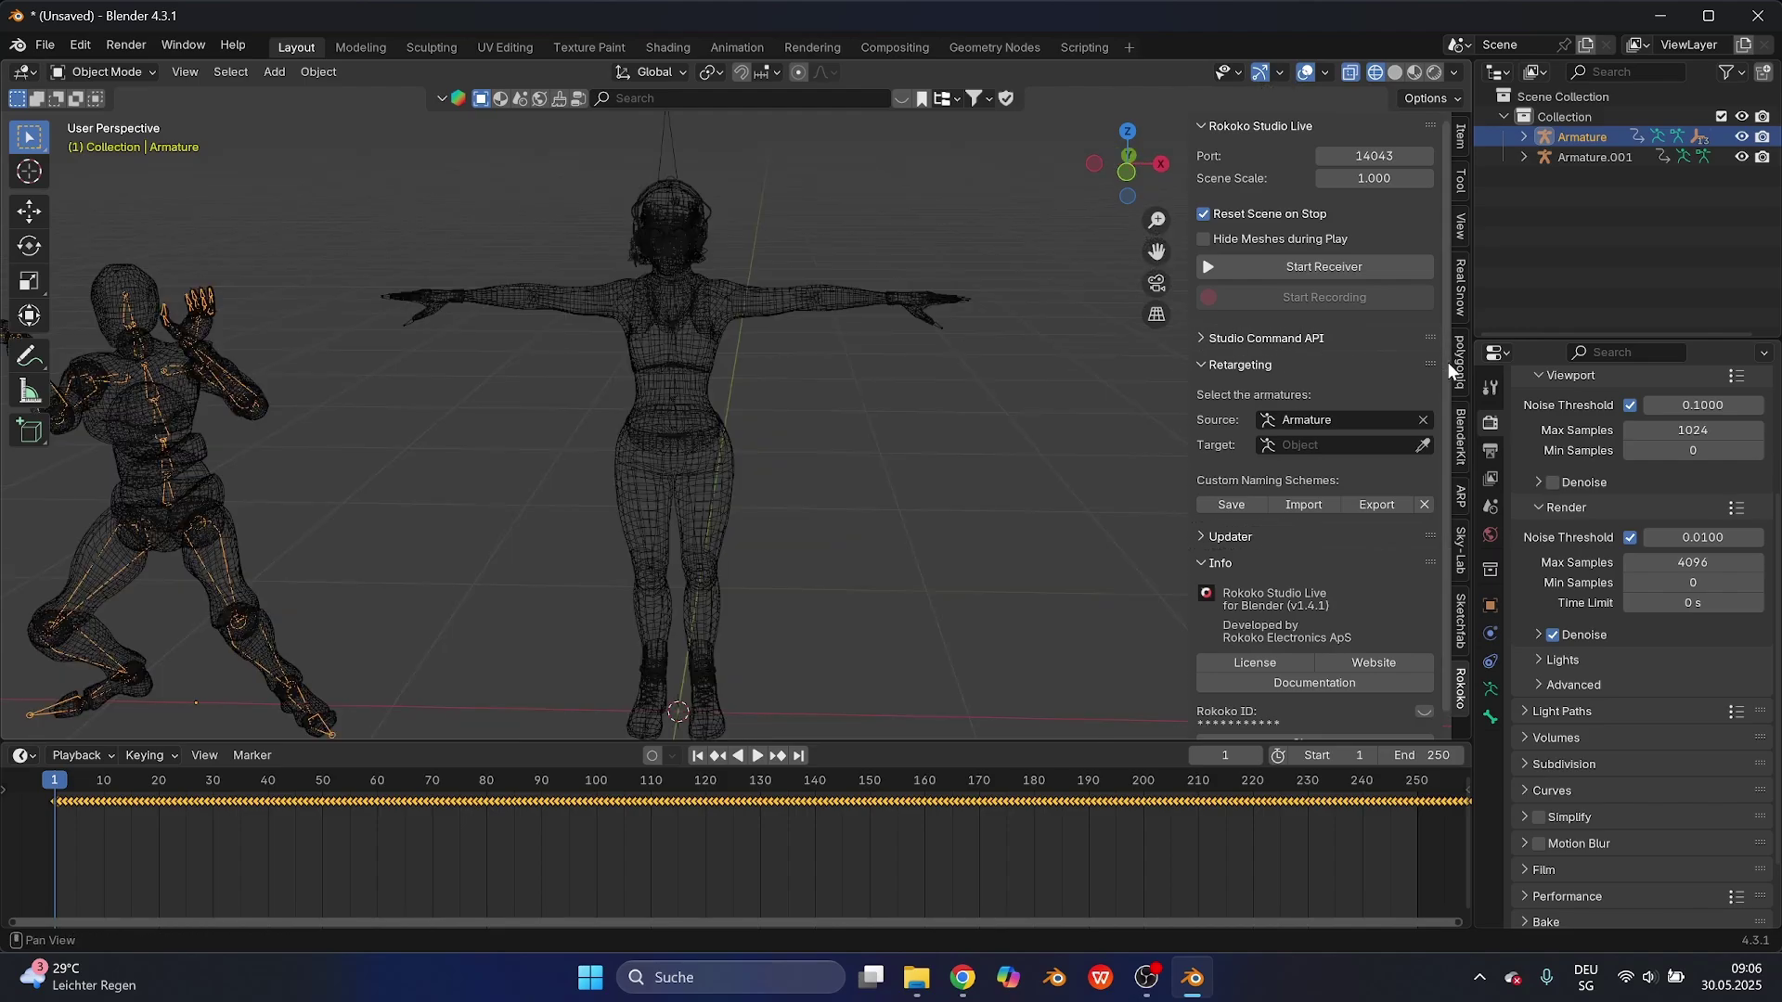
pyautogui.click(682, 151)
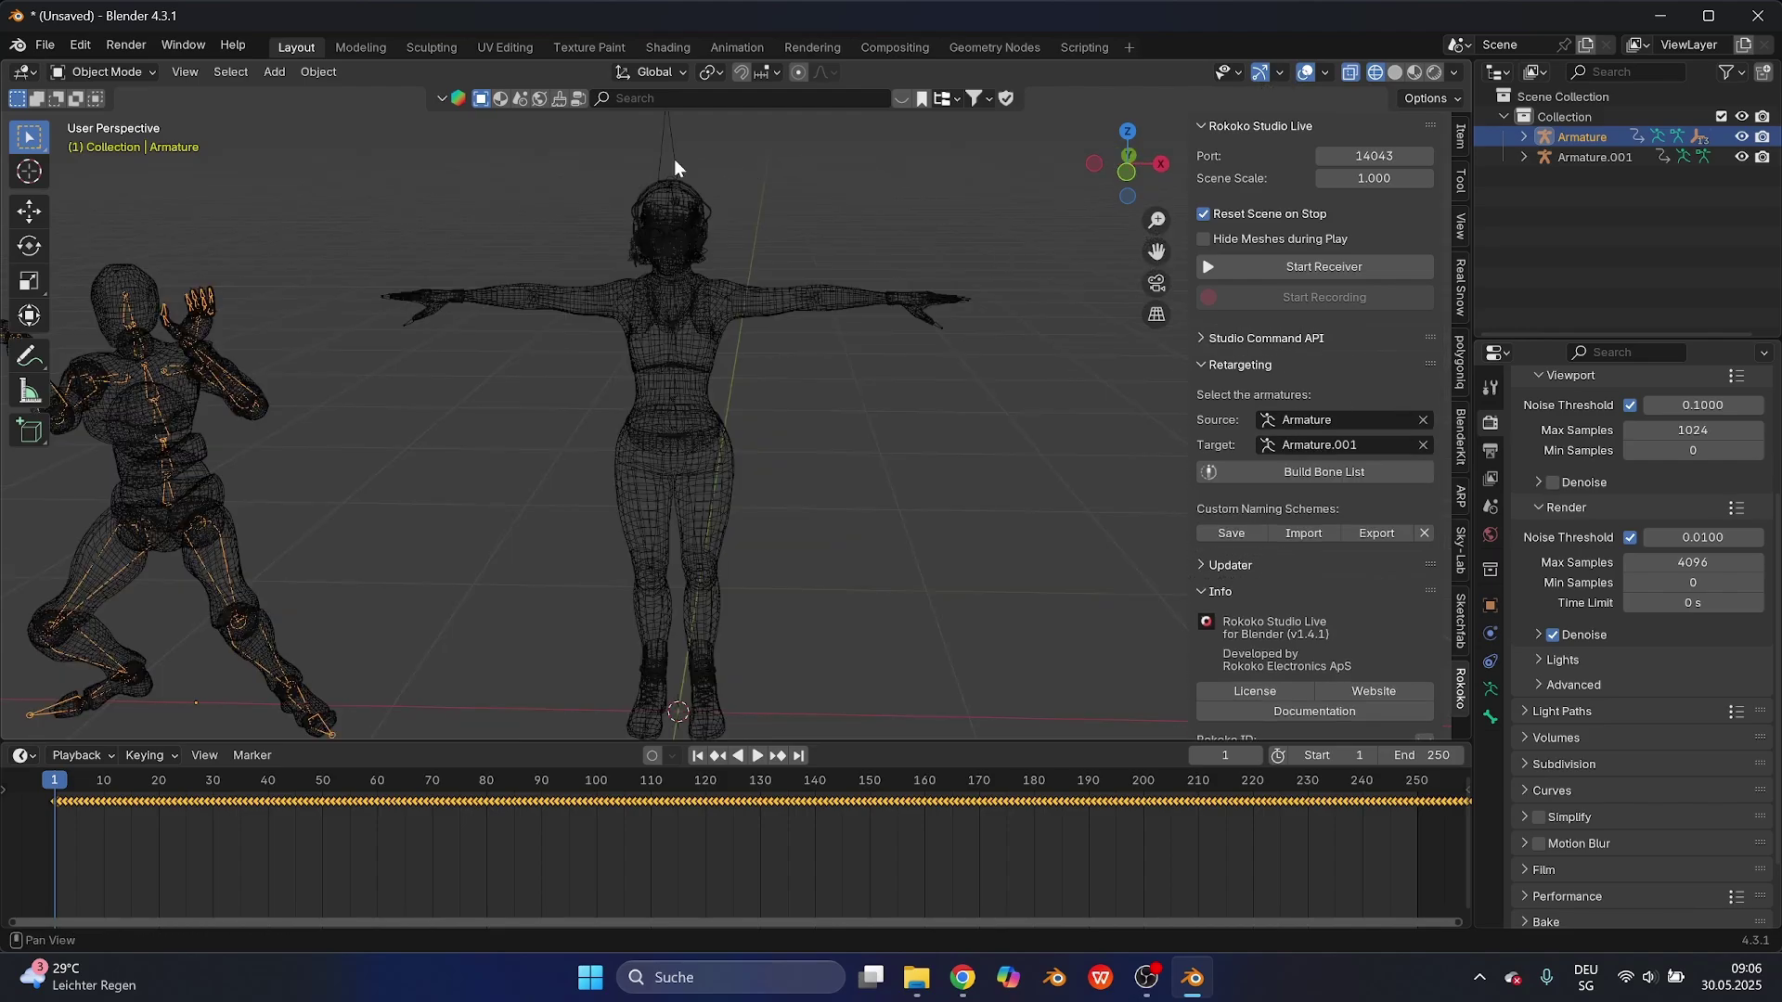
pyautogui.click(1293, 473)
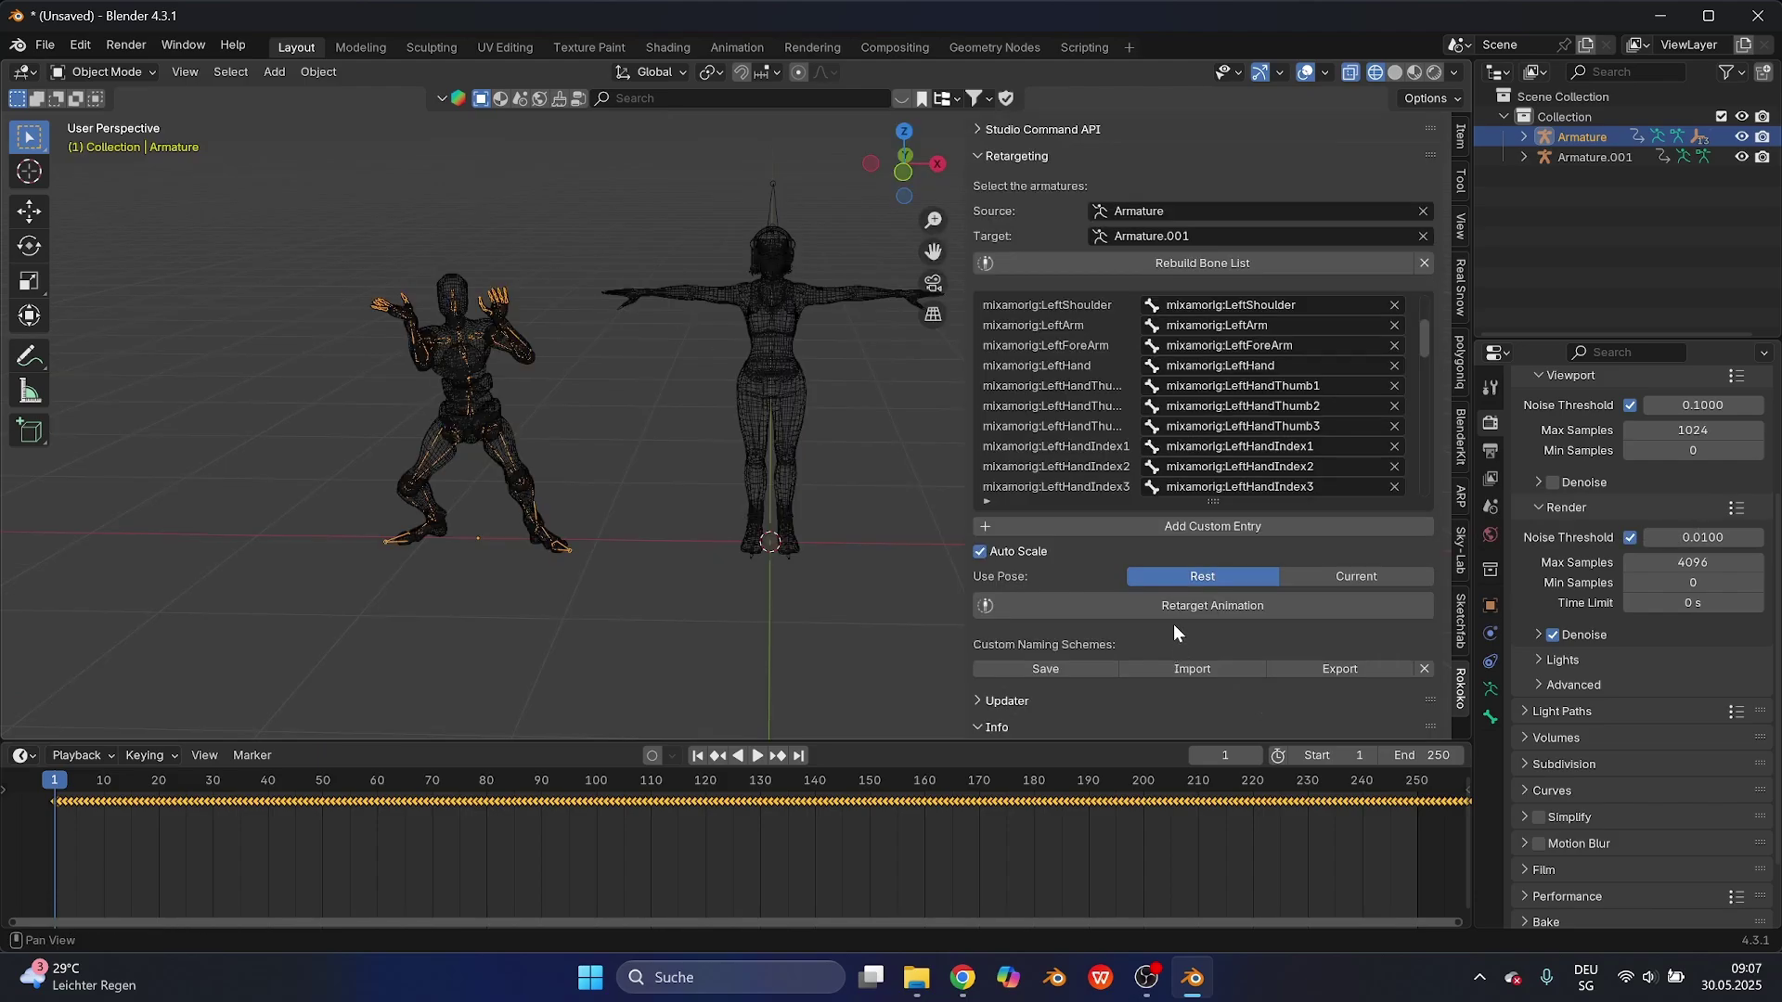
pyautogui.click(1167, 608)
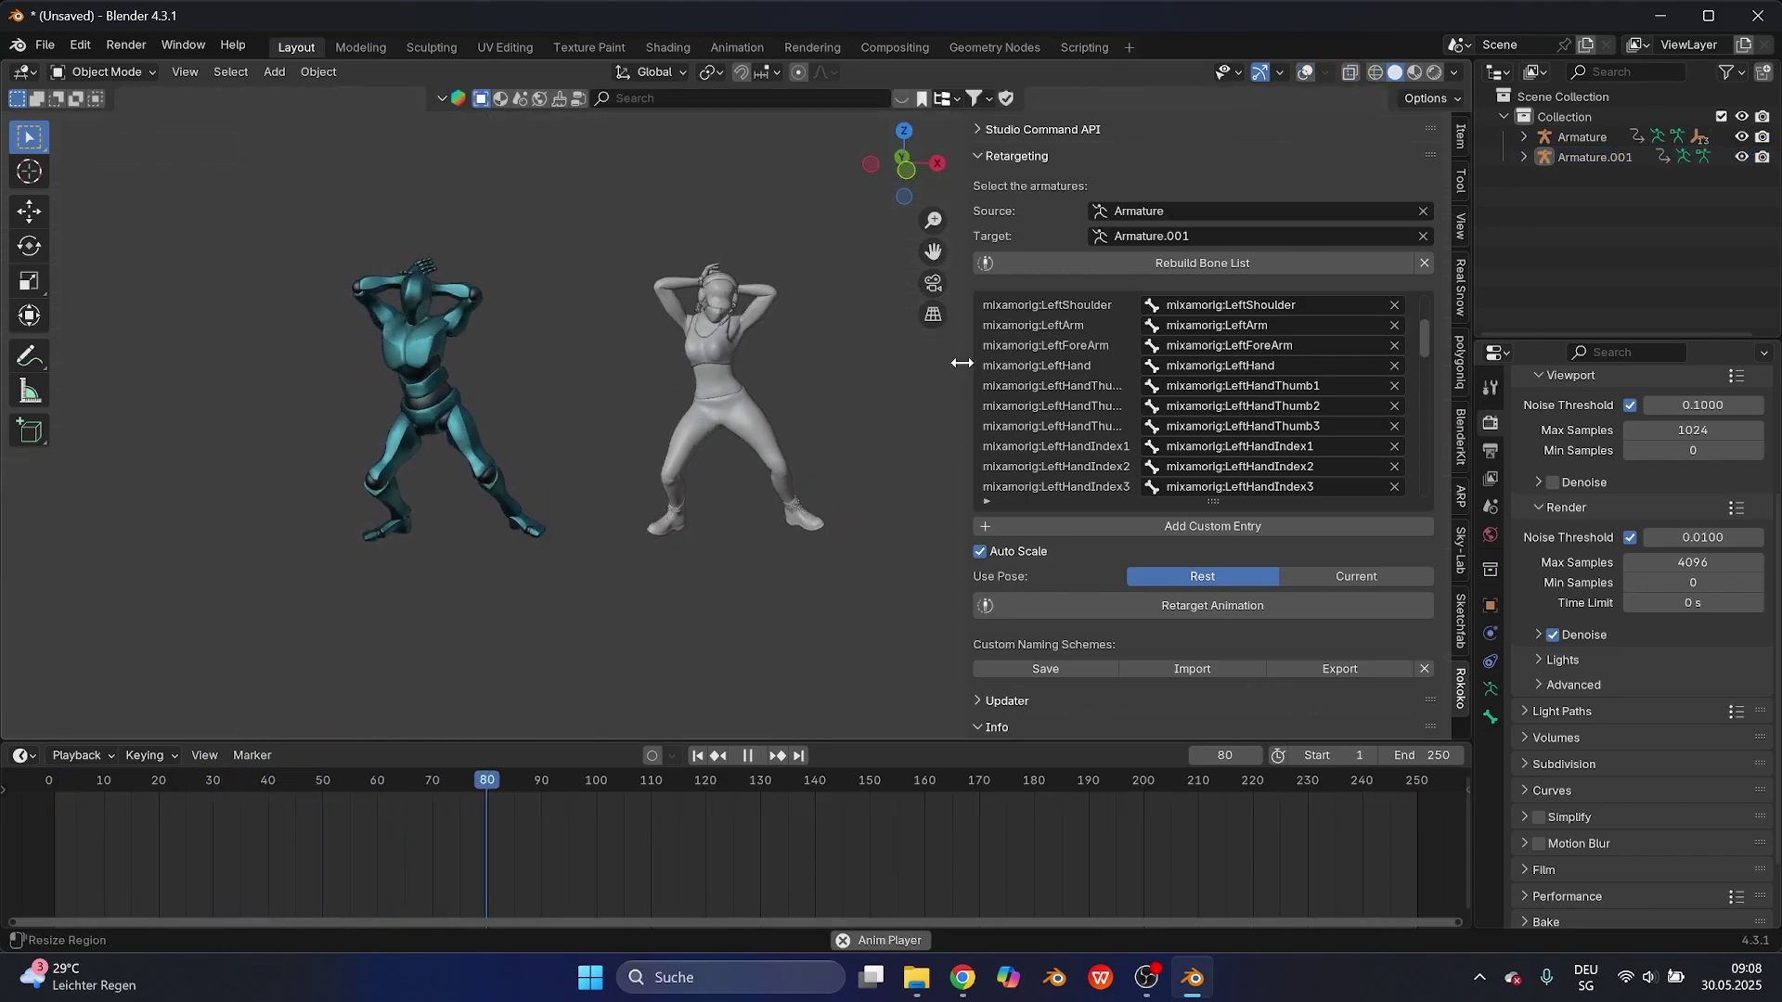
# Collapse the sidebar so both characters play the dance in a full-width viewport
pyautogui.moveTo(966, 390); pyautogui.dragTo(1447, 358)
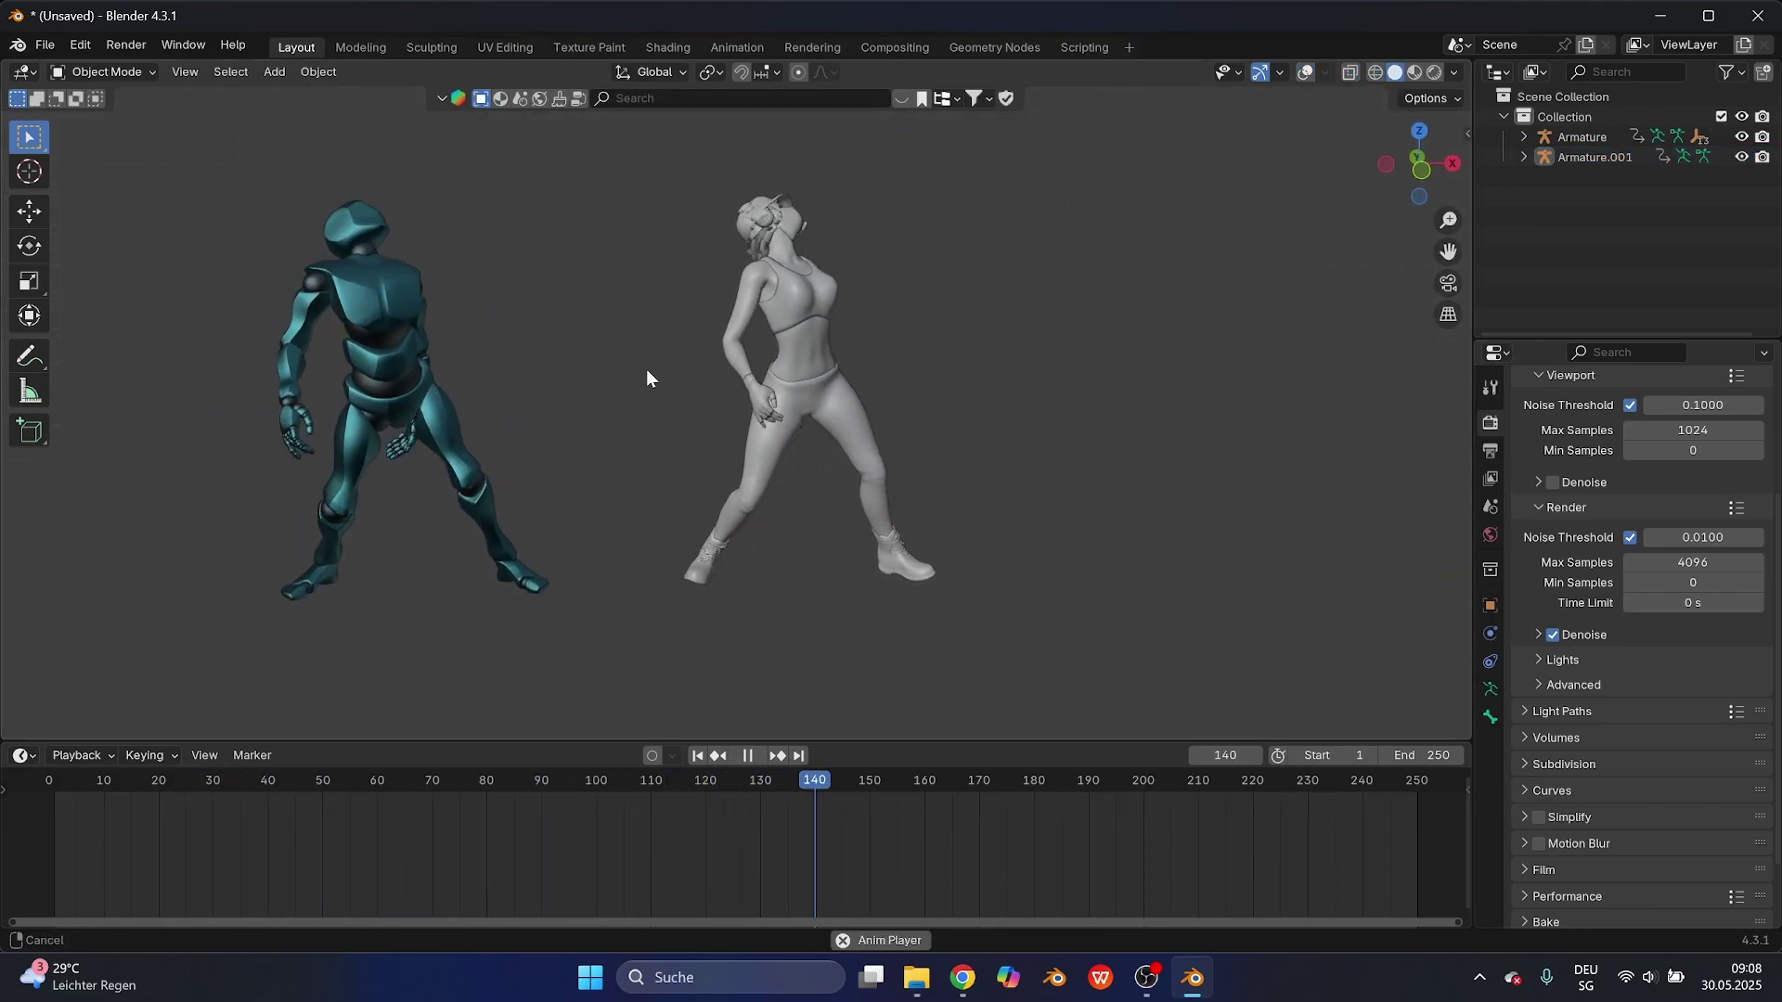